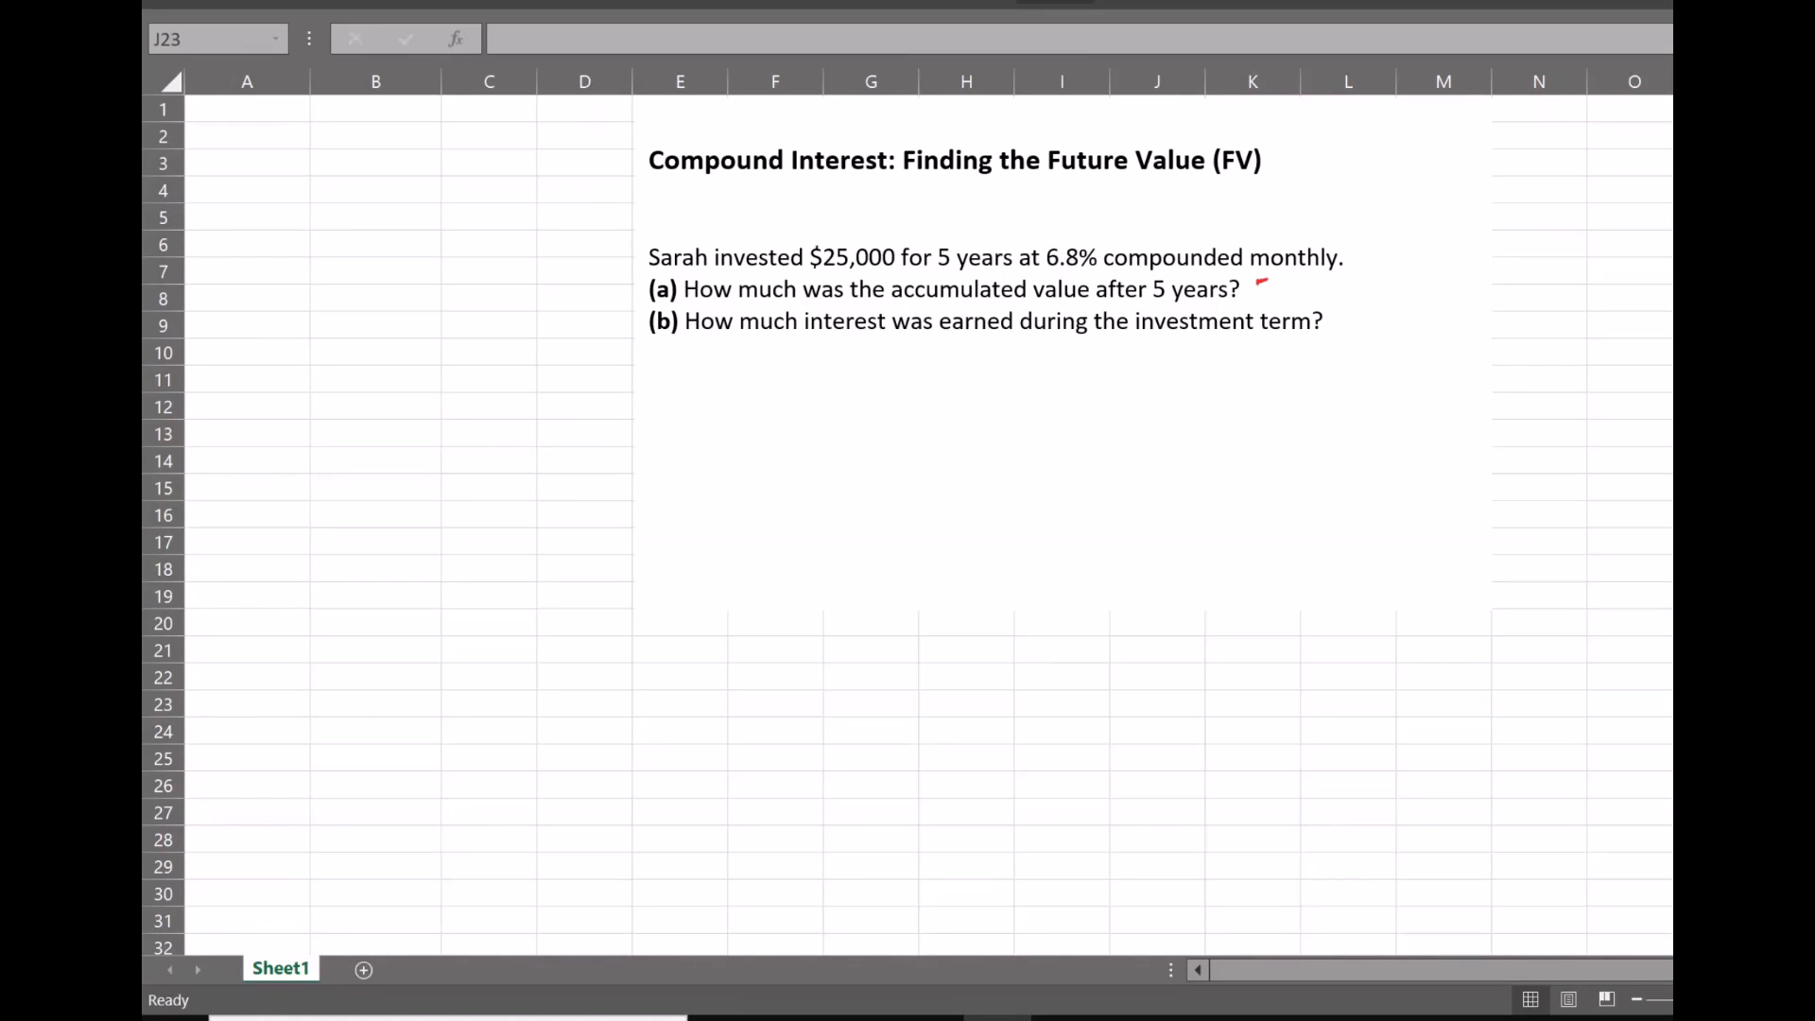
Handwrite the variable annotations on the problem text: FV = ?, PV above $25,000, t above 5 years, j above 6.8% and m = 12 above monthly
drag(1258, 282, 1257, 300)
drag(1258, 291, 1314, 294)
drag(1302, 300, 1326, 297)
drag(835, 217, 838, 227)
mouse_move(852, 217)
mouse_down()
mouse_move(859, 234)
mouse_move(867, 212)
mouse_move(961, 220)
mouse_up()
drag(1067, 215, 1071, 226)
click(1063, 200)
drag(1261, 230, 1325, 236)
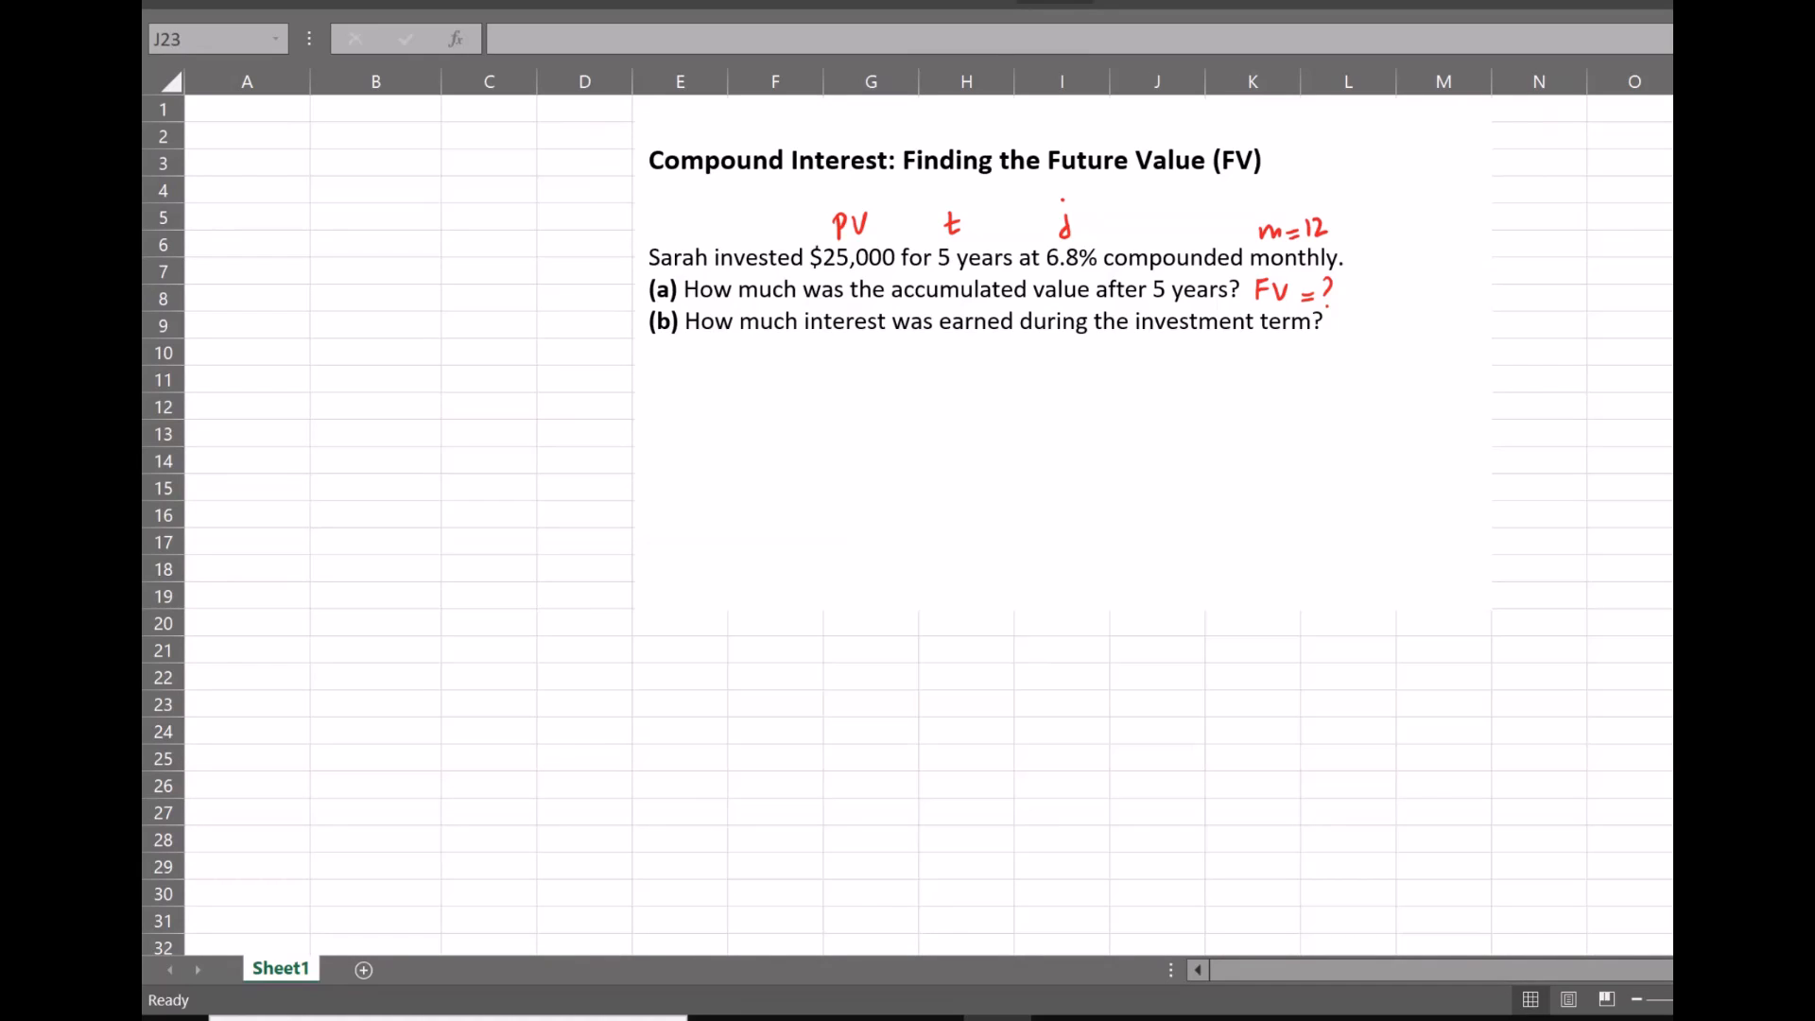
Enter the label PV in A9 with 25000 in B9, and the label j in A10 with 6.80% in B10
click(209, 327)
text(PV)
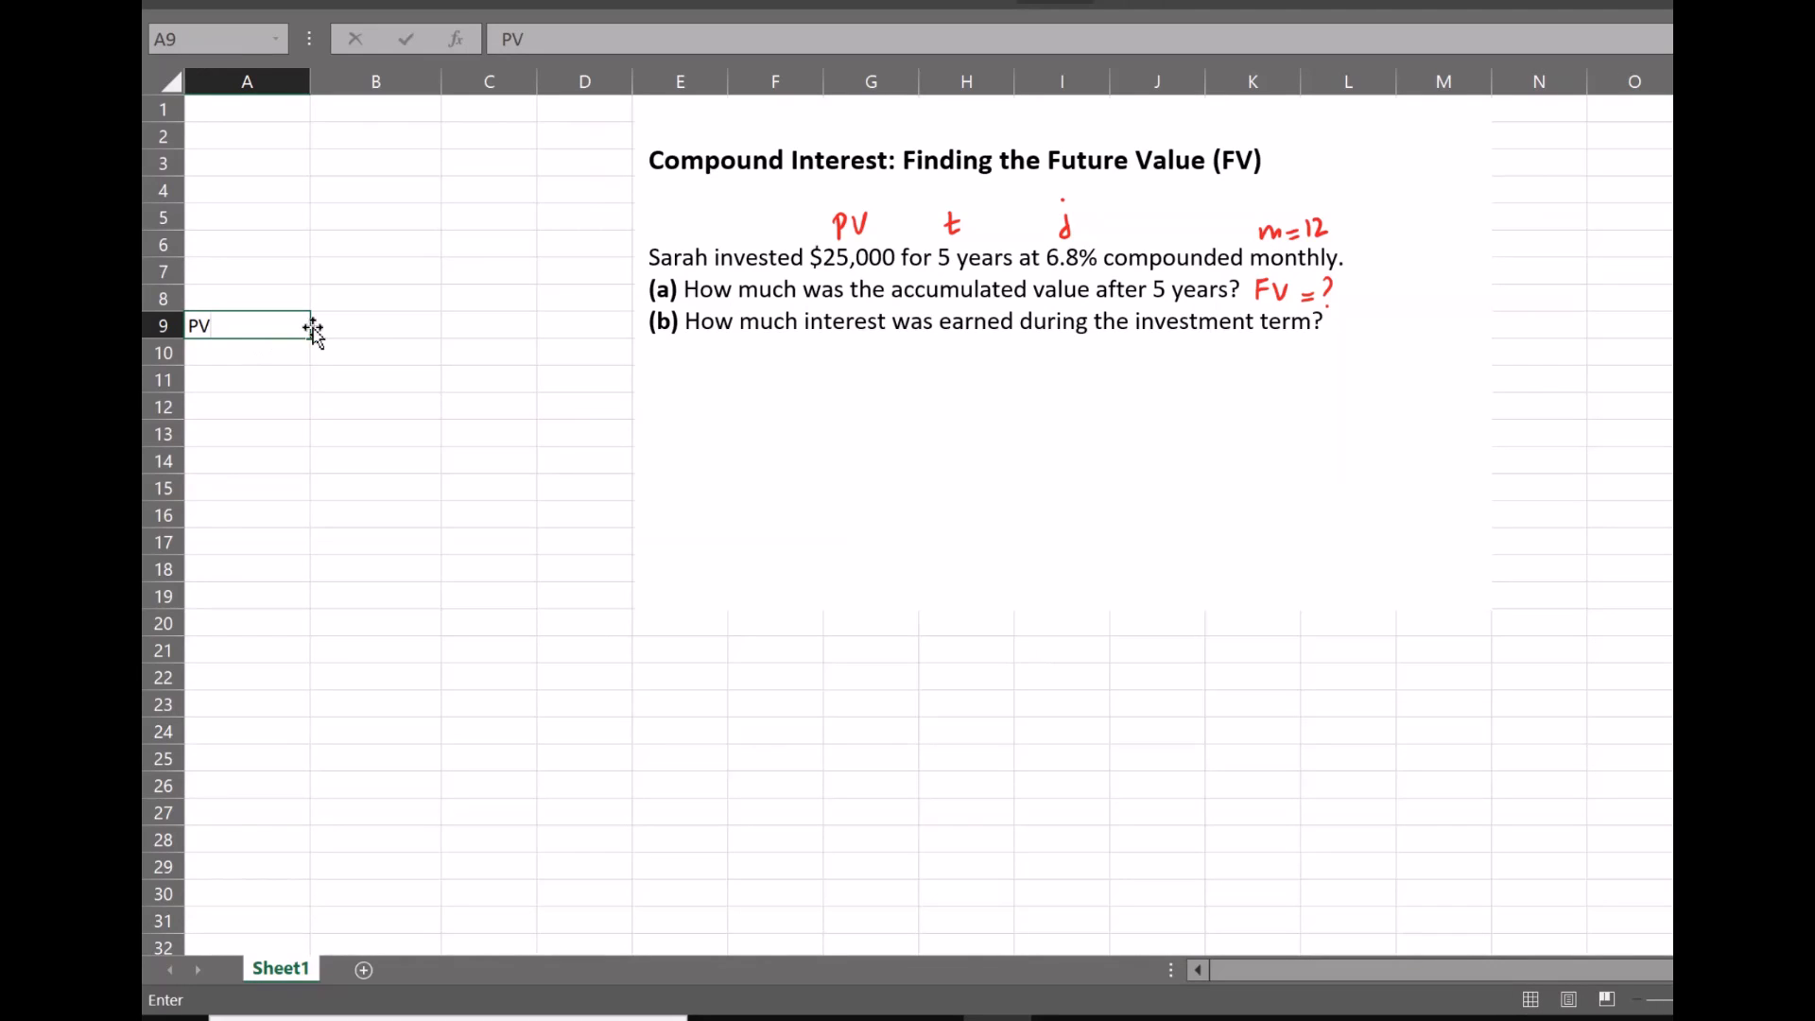
key(ctrl+Return)
click(361, 335)
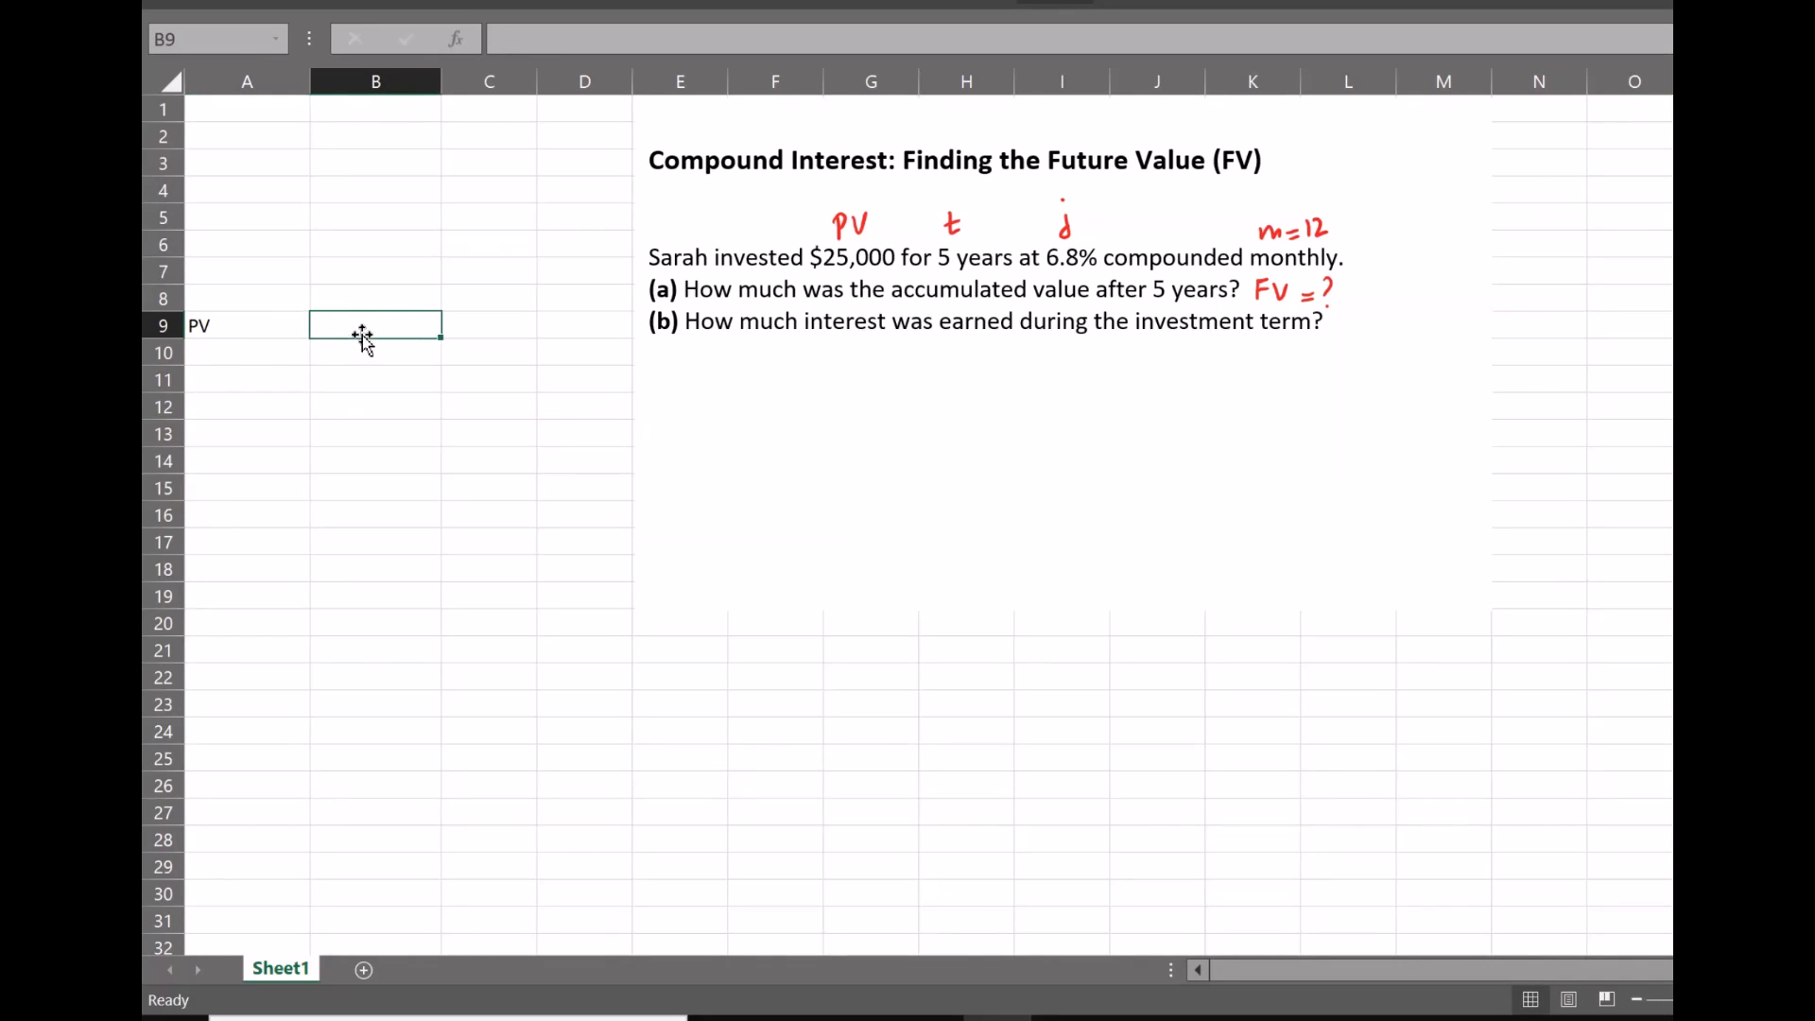
text(25000)
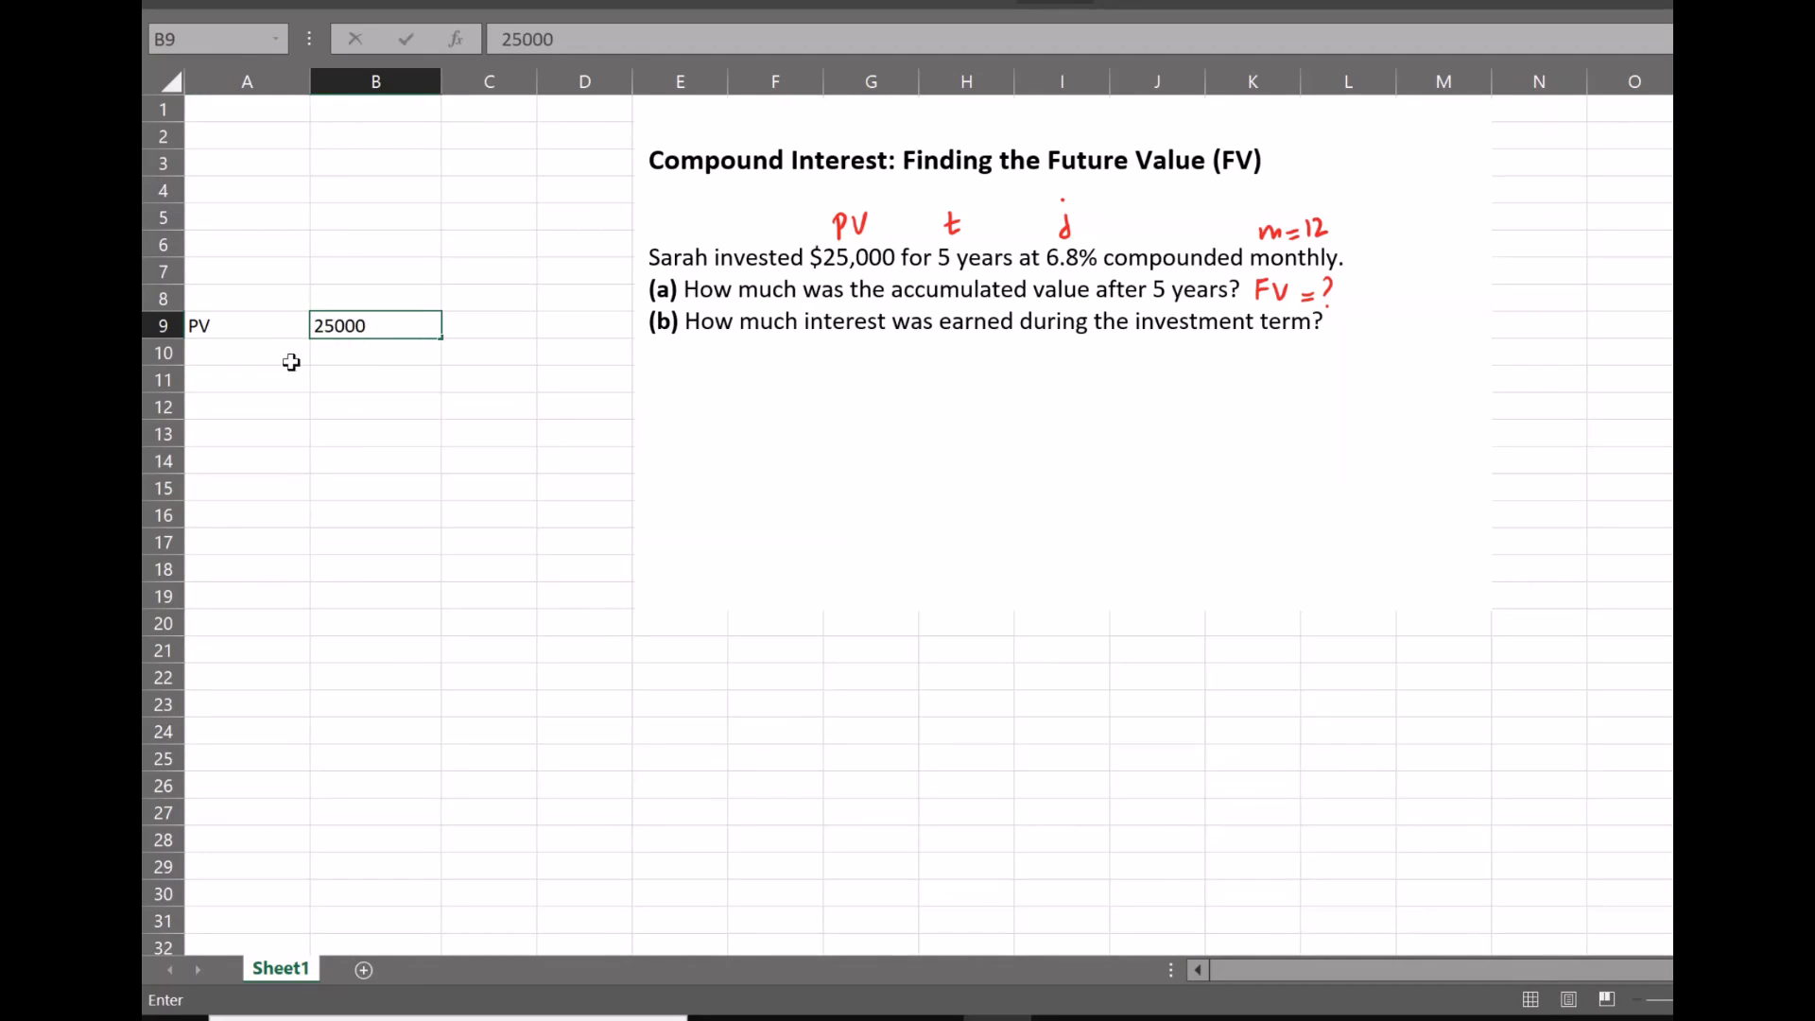
click(260, 358)
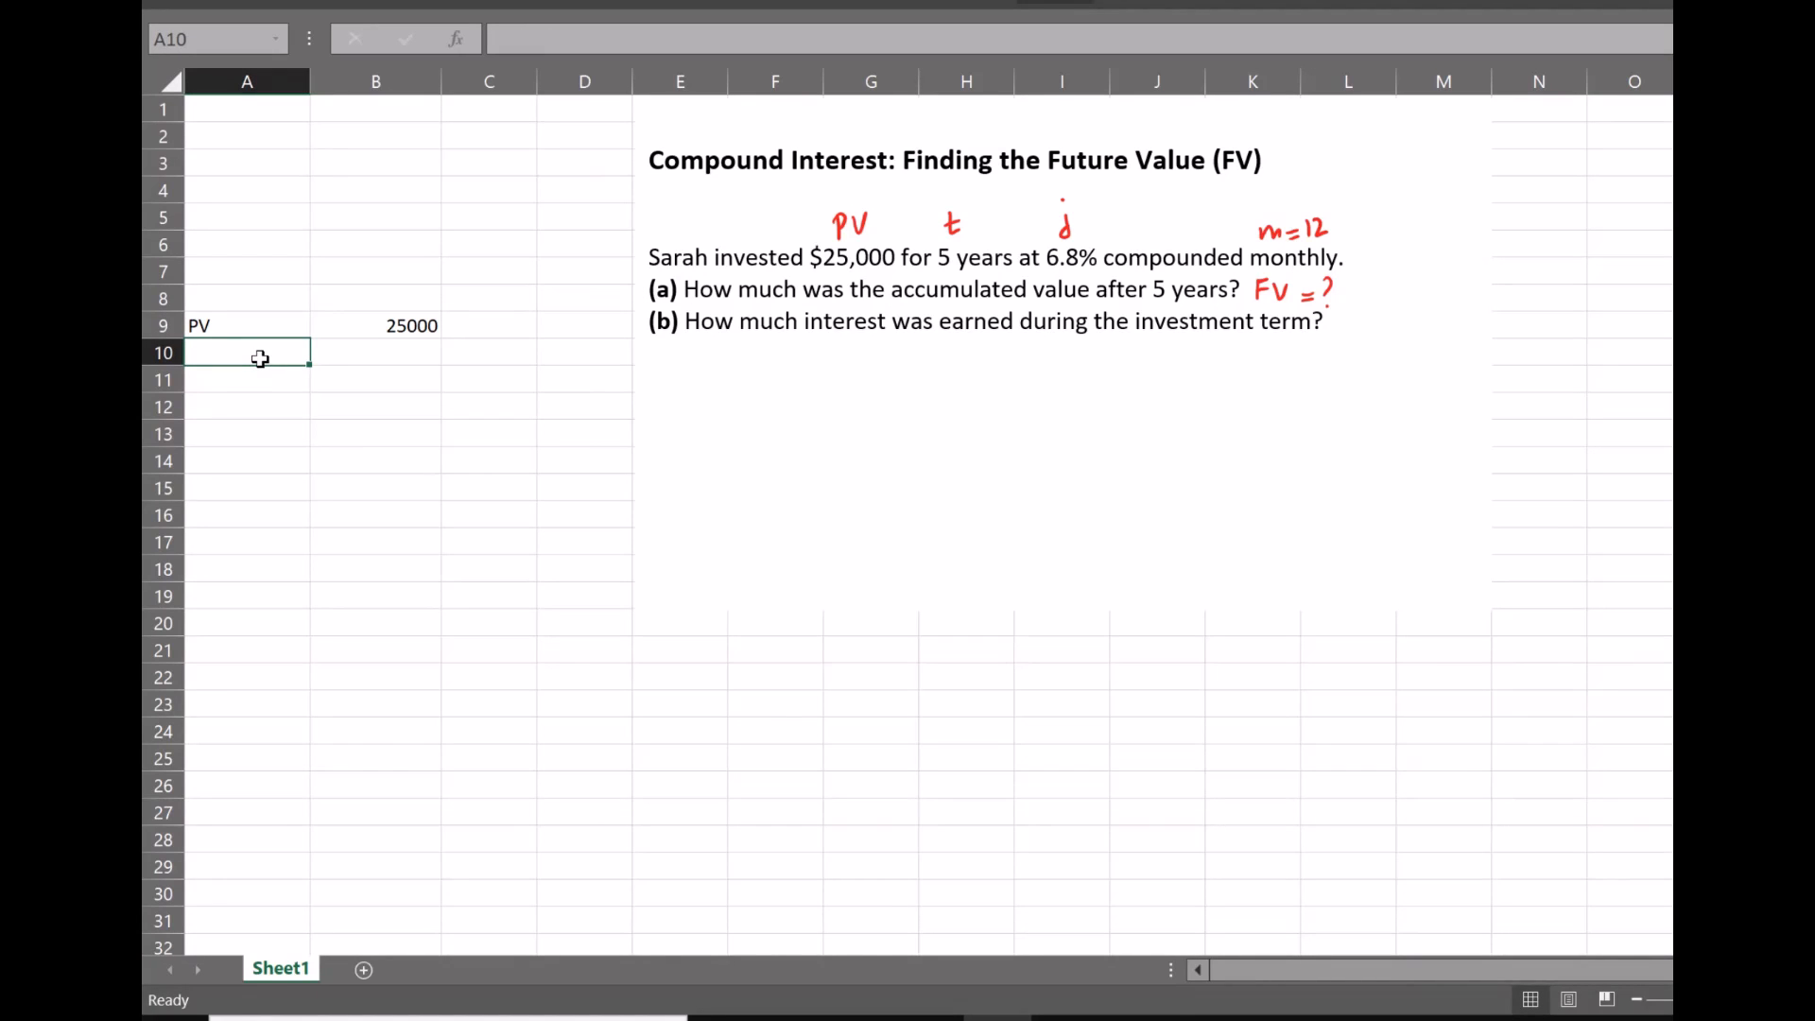
text(j)
click(337, 354)
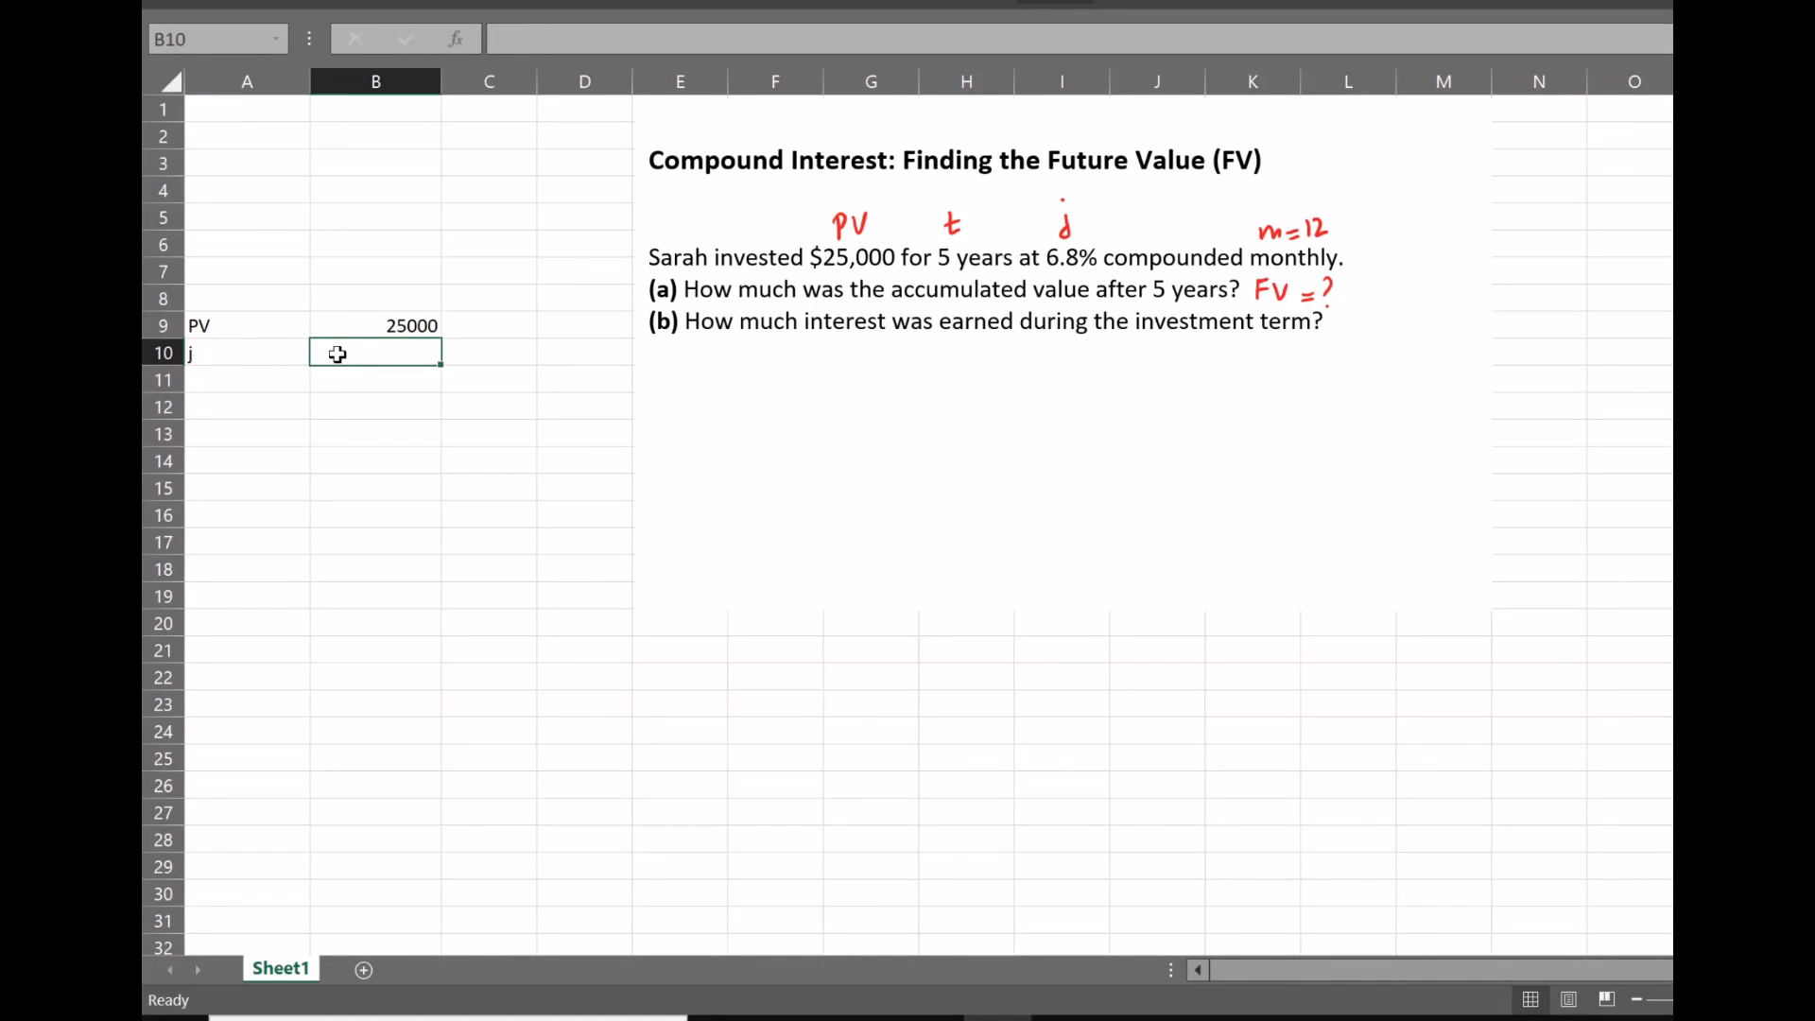
text(6.)
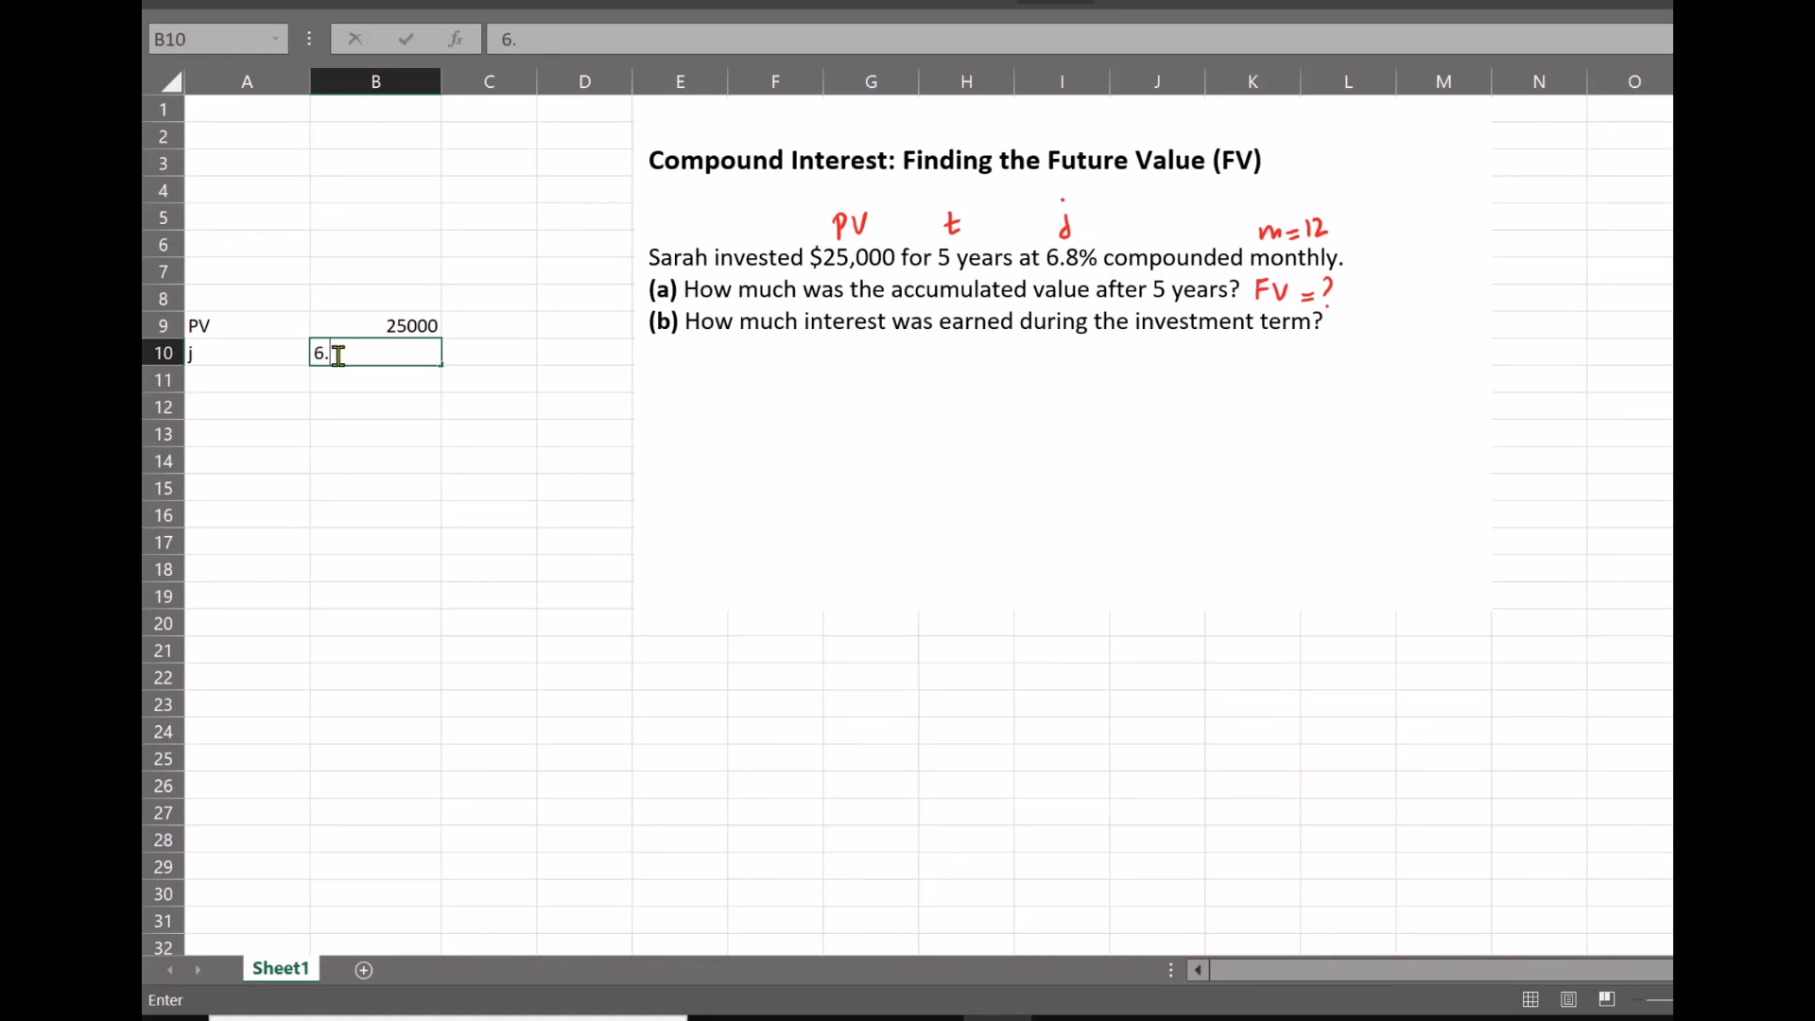
text(80%)
Enter the label m in A11 with 12 in B11, and the label t in A12 with 5 in B12
click(241, 379)
text(m)
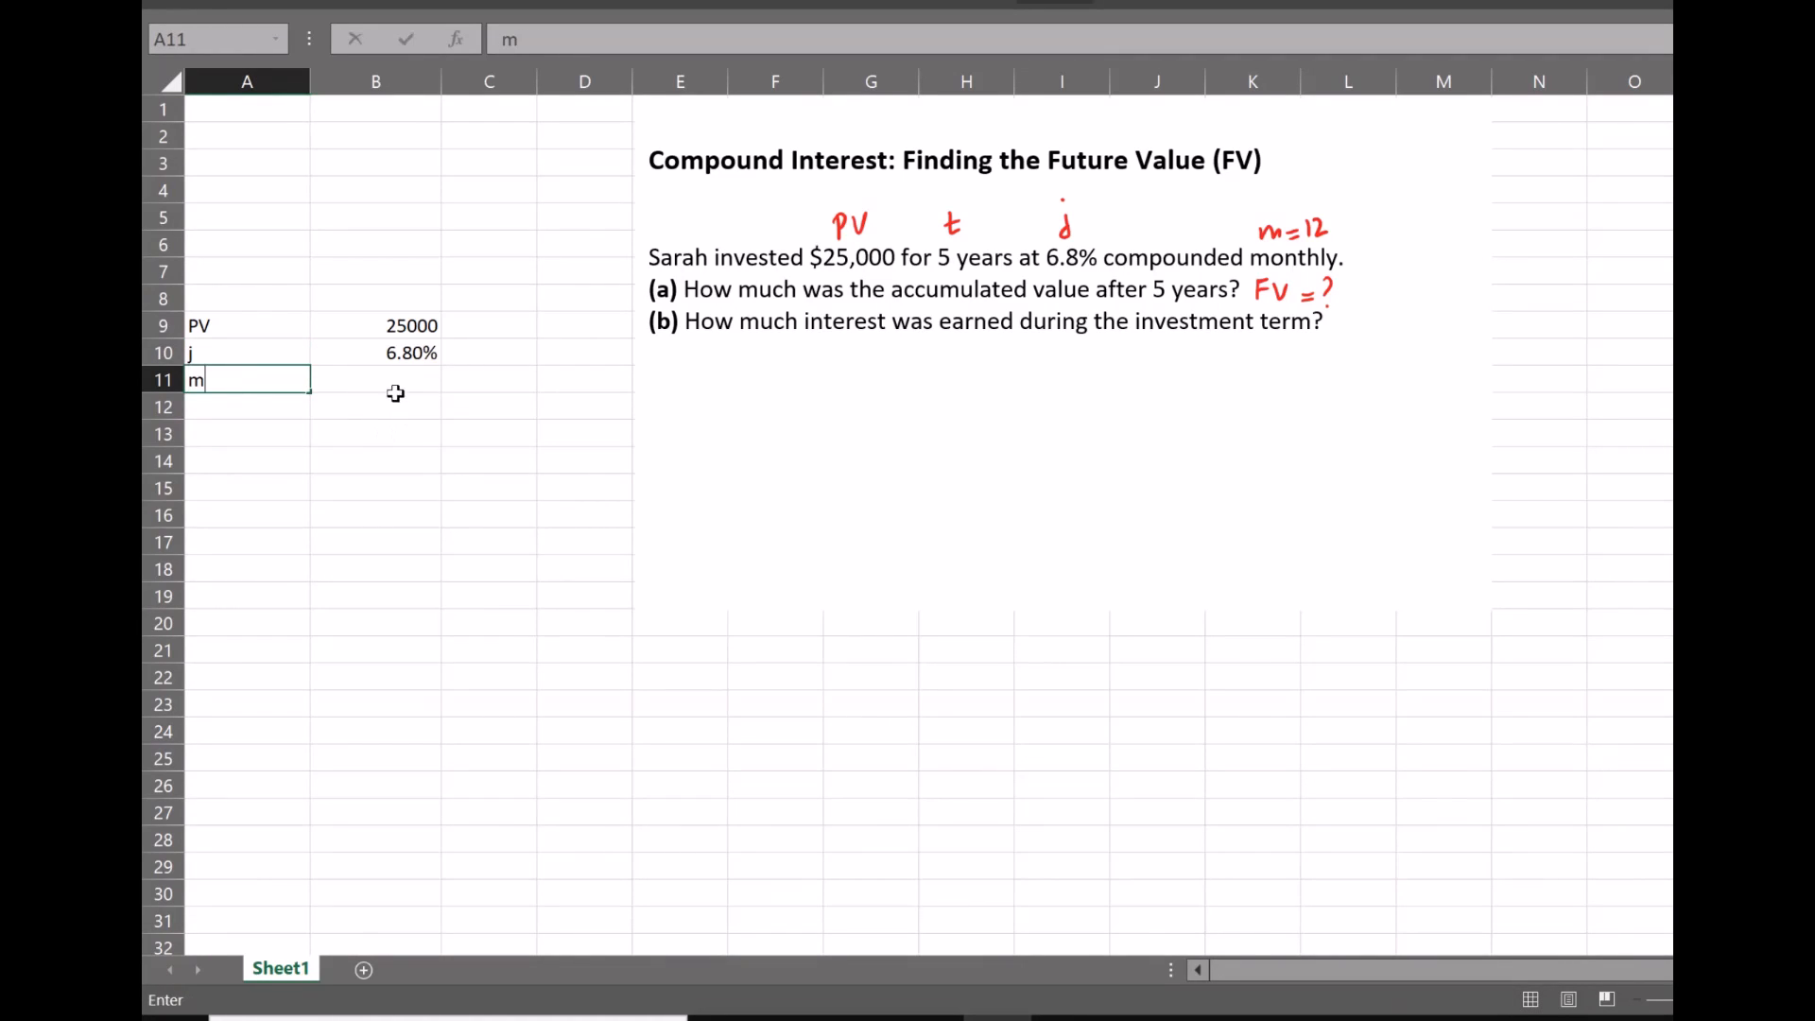
click(394, 384)
text(12)
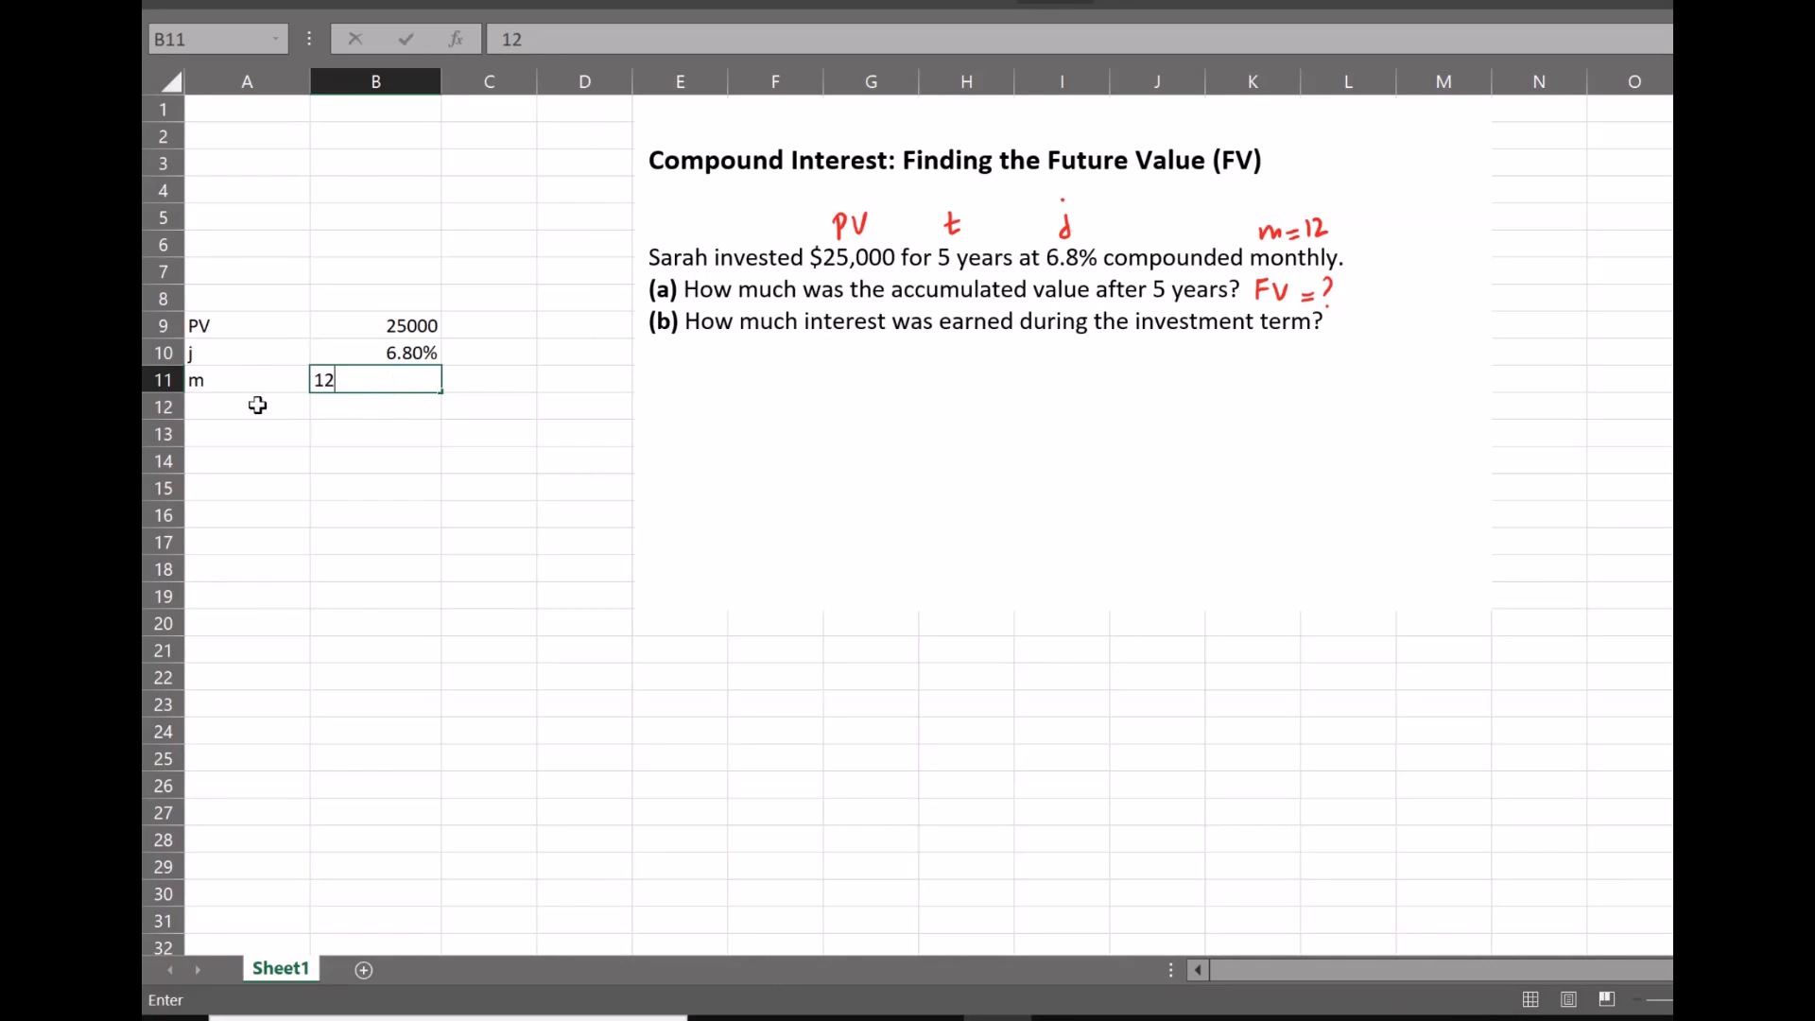
click(203, 403)
text(t)
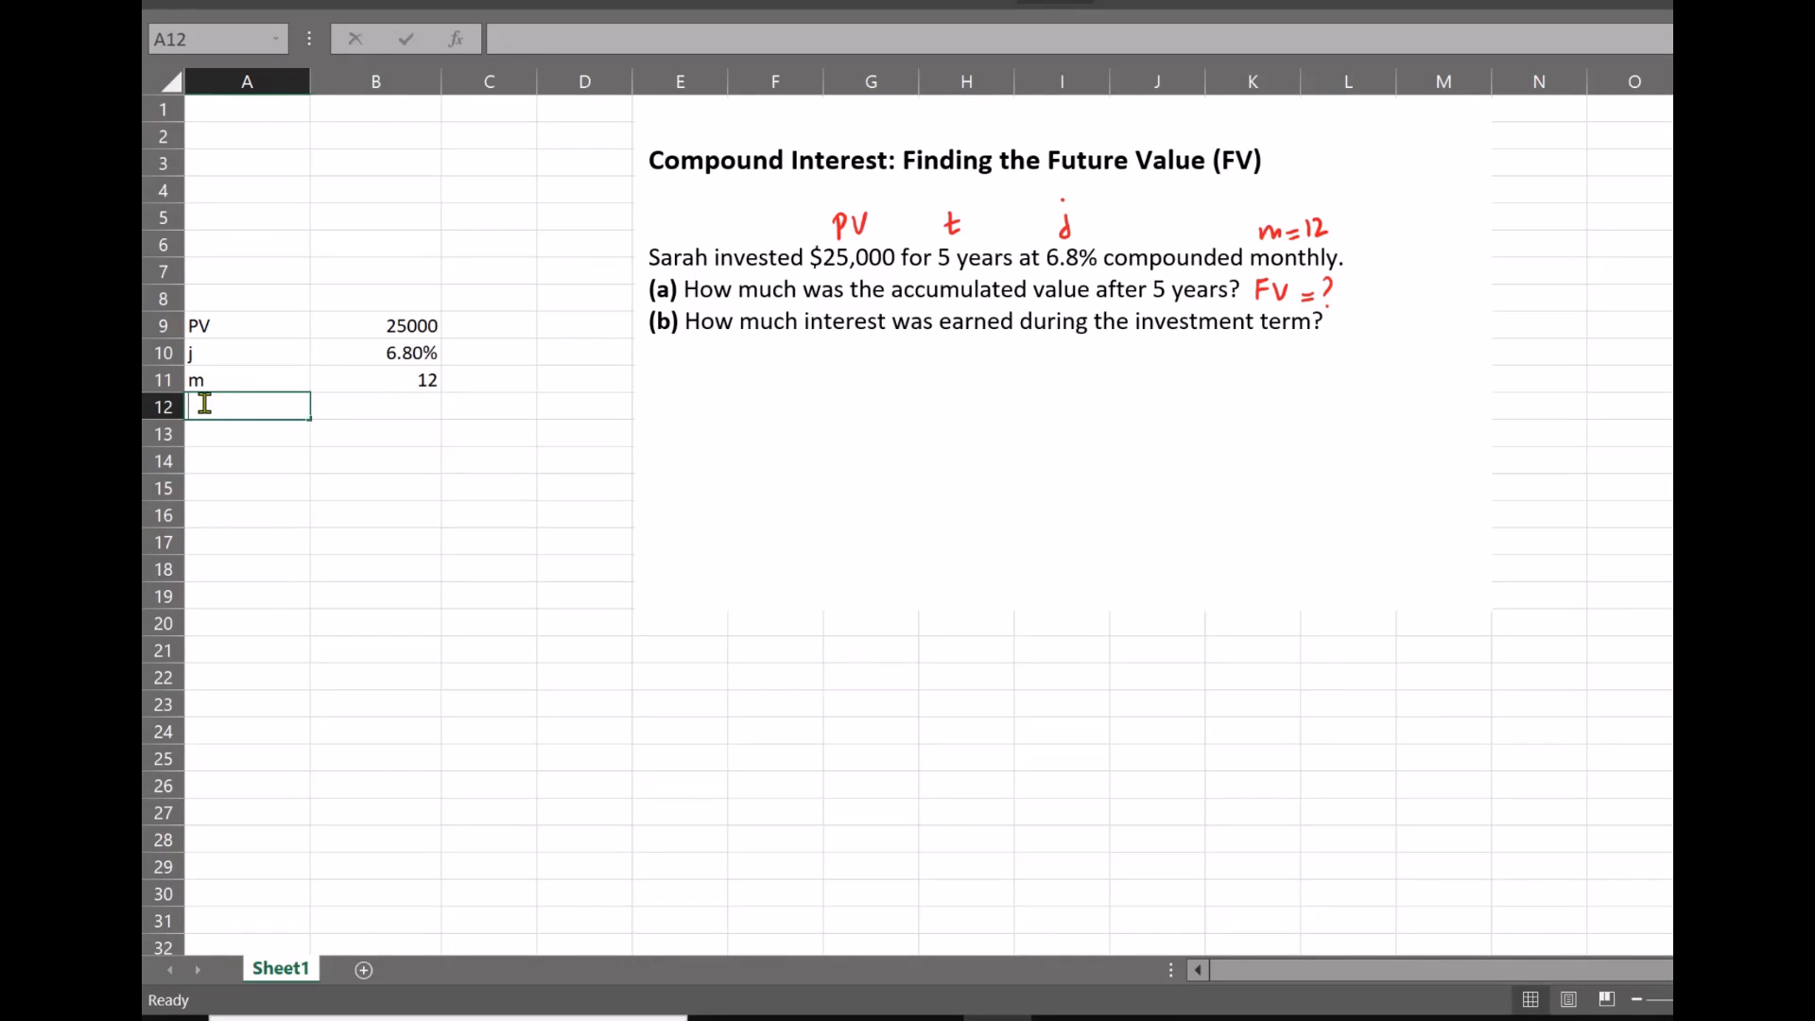
click(407, 408)
text(5)
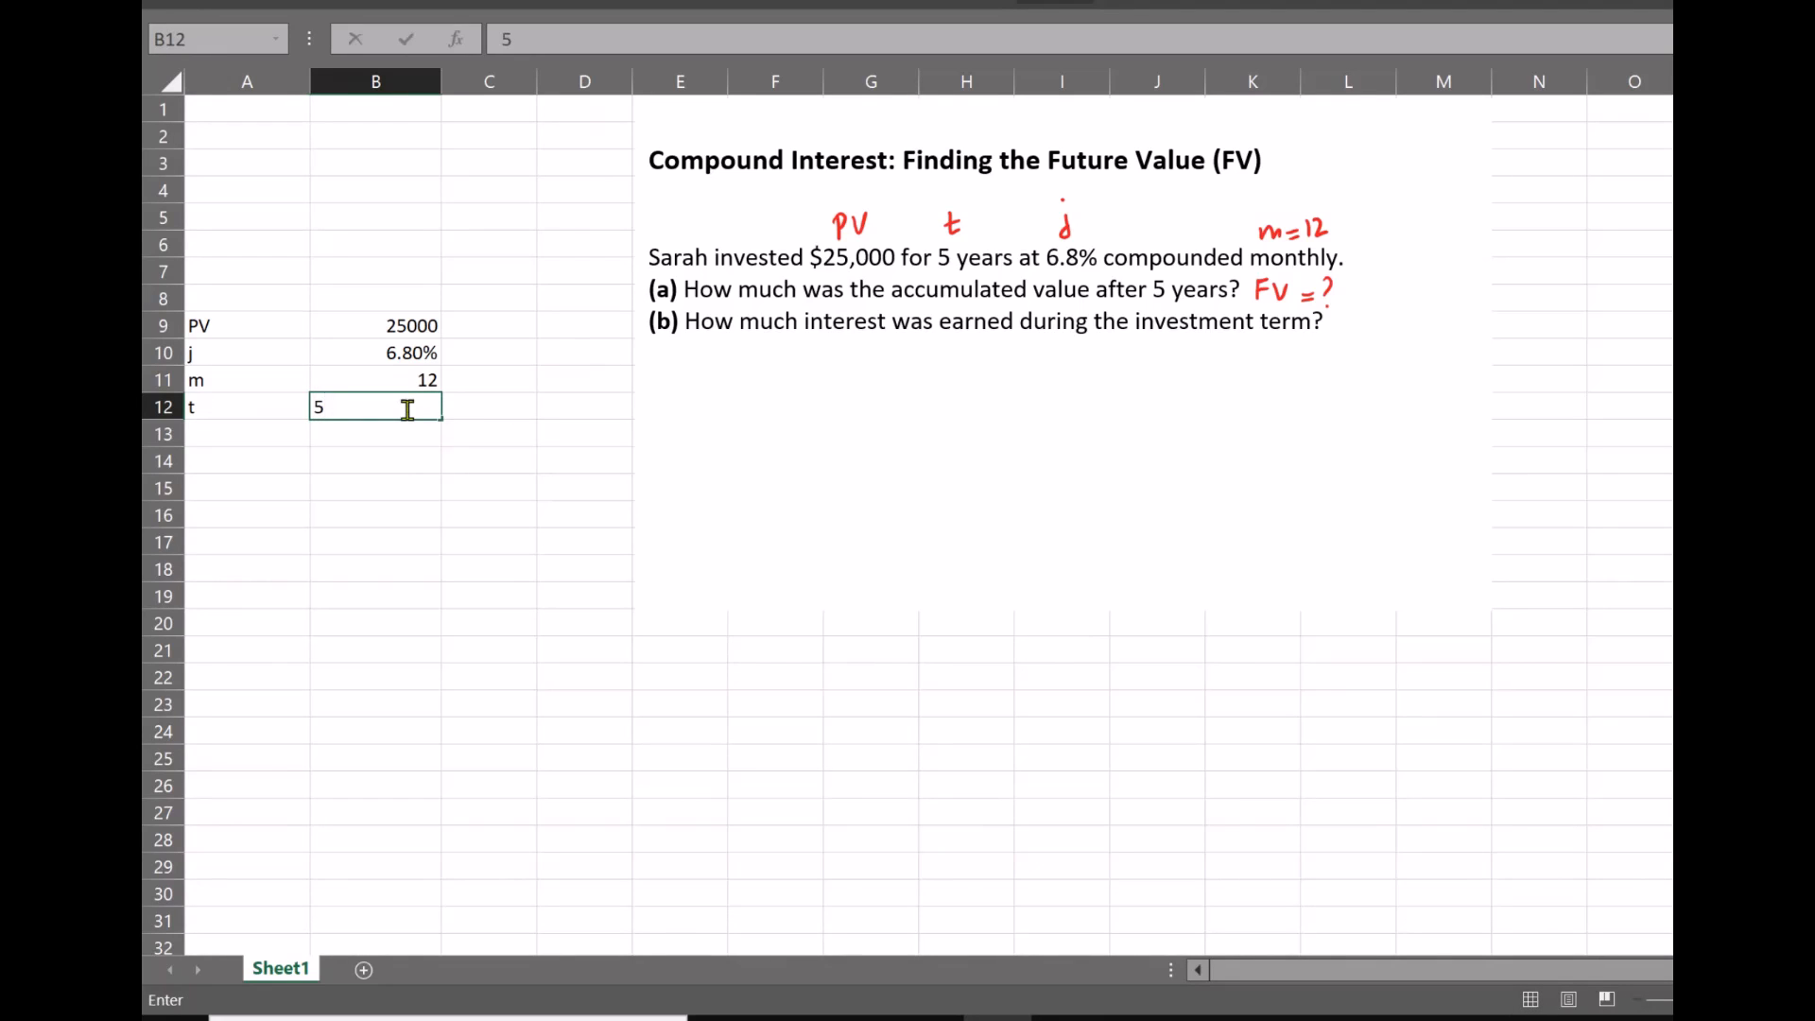
click(704, 504)
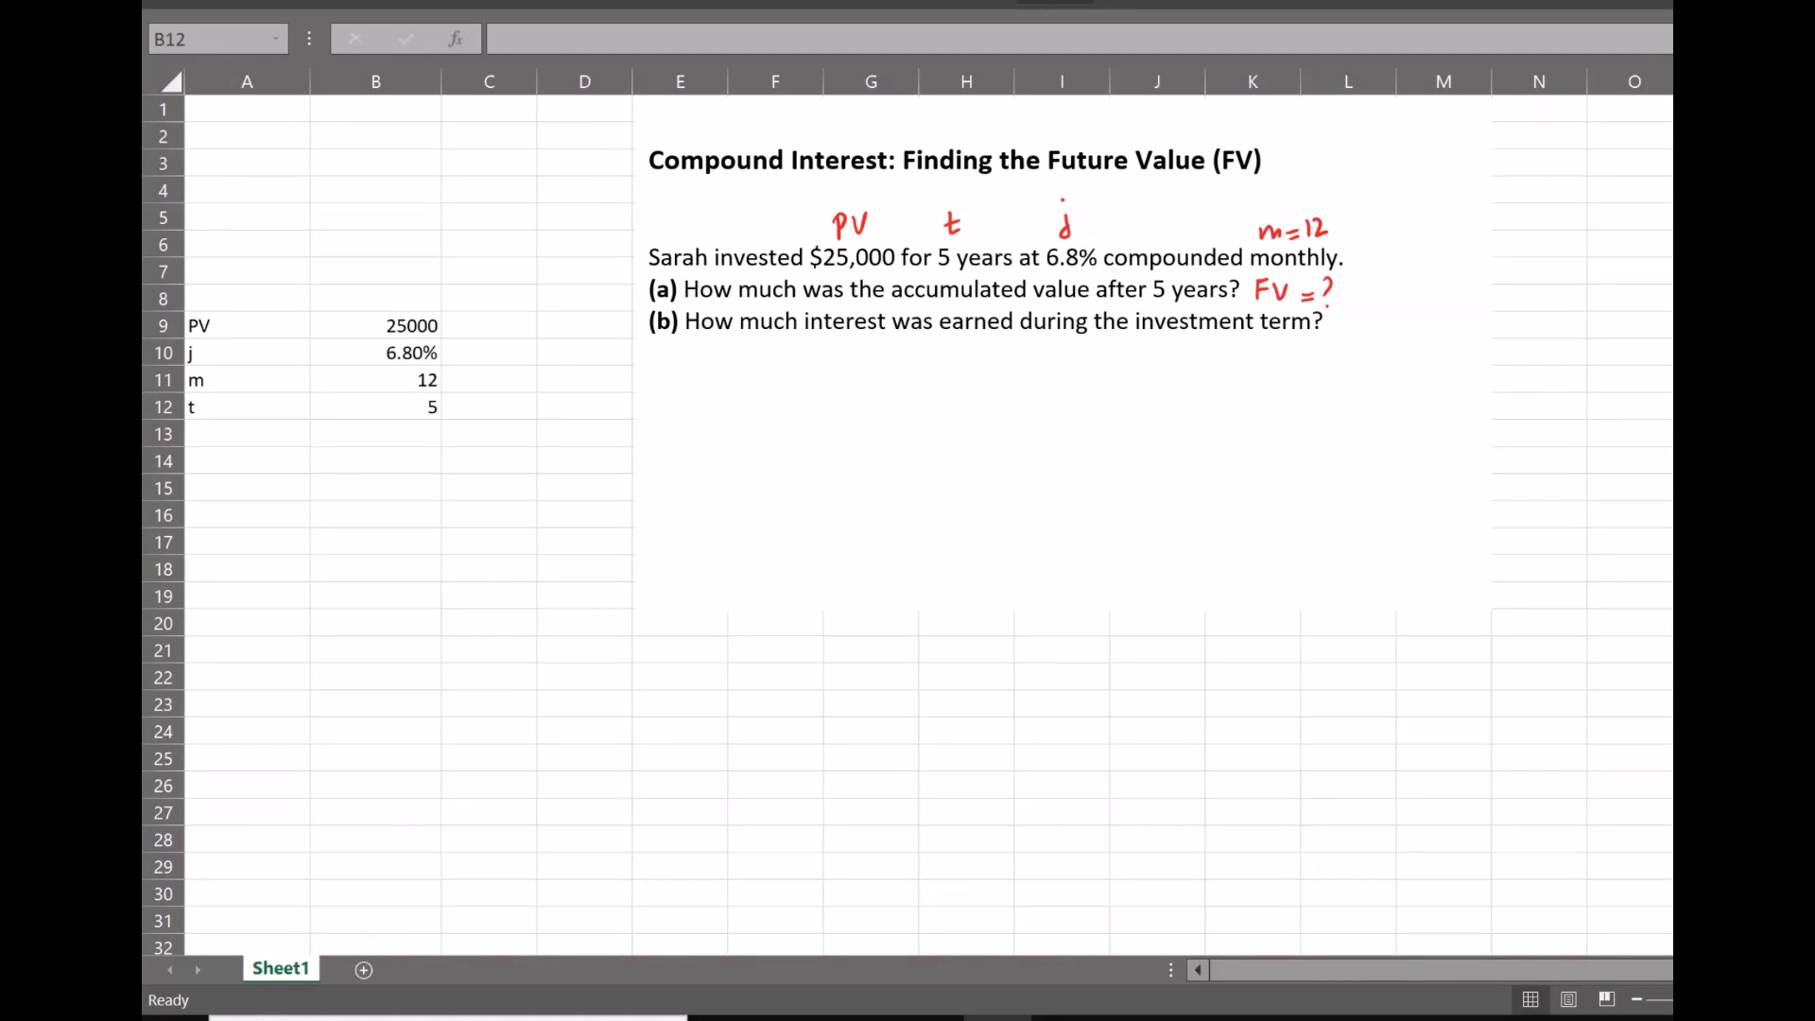
Handwrite the part a) formula FV = PV(1 + i)^n below the problem questions
mouse_move(703, 372)
mouse_down()
mouse_move(711, 391)
mouse_move(814, 370)
mouse_move(800, 395)
mouse_up()
mouse_move(801, 383)
mouse_down()
mouse_move(837, 370)
mouse_move(896, 394)
mouse_up()
mouse_move(894, 370)
mouse_down()
mouse_move(935, 369)
mouse_move(953, 401)
mouse_move(1008, 381)
mouse_move(1052, 395)
mouse_move(1071, 352)
mouse_move(1083, 361)
mouse_up()
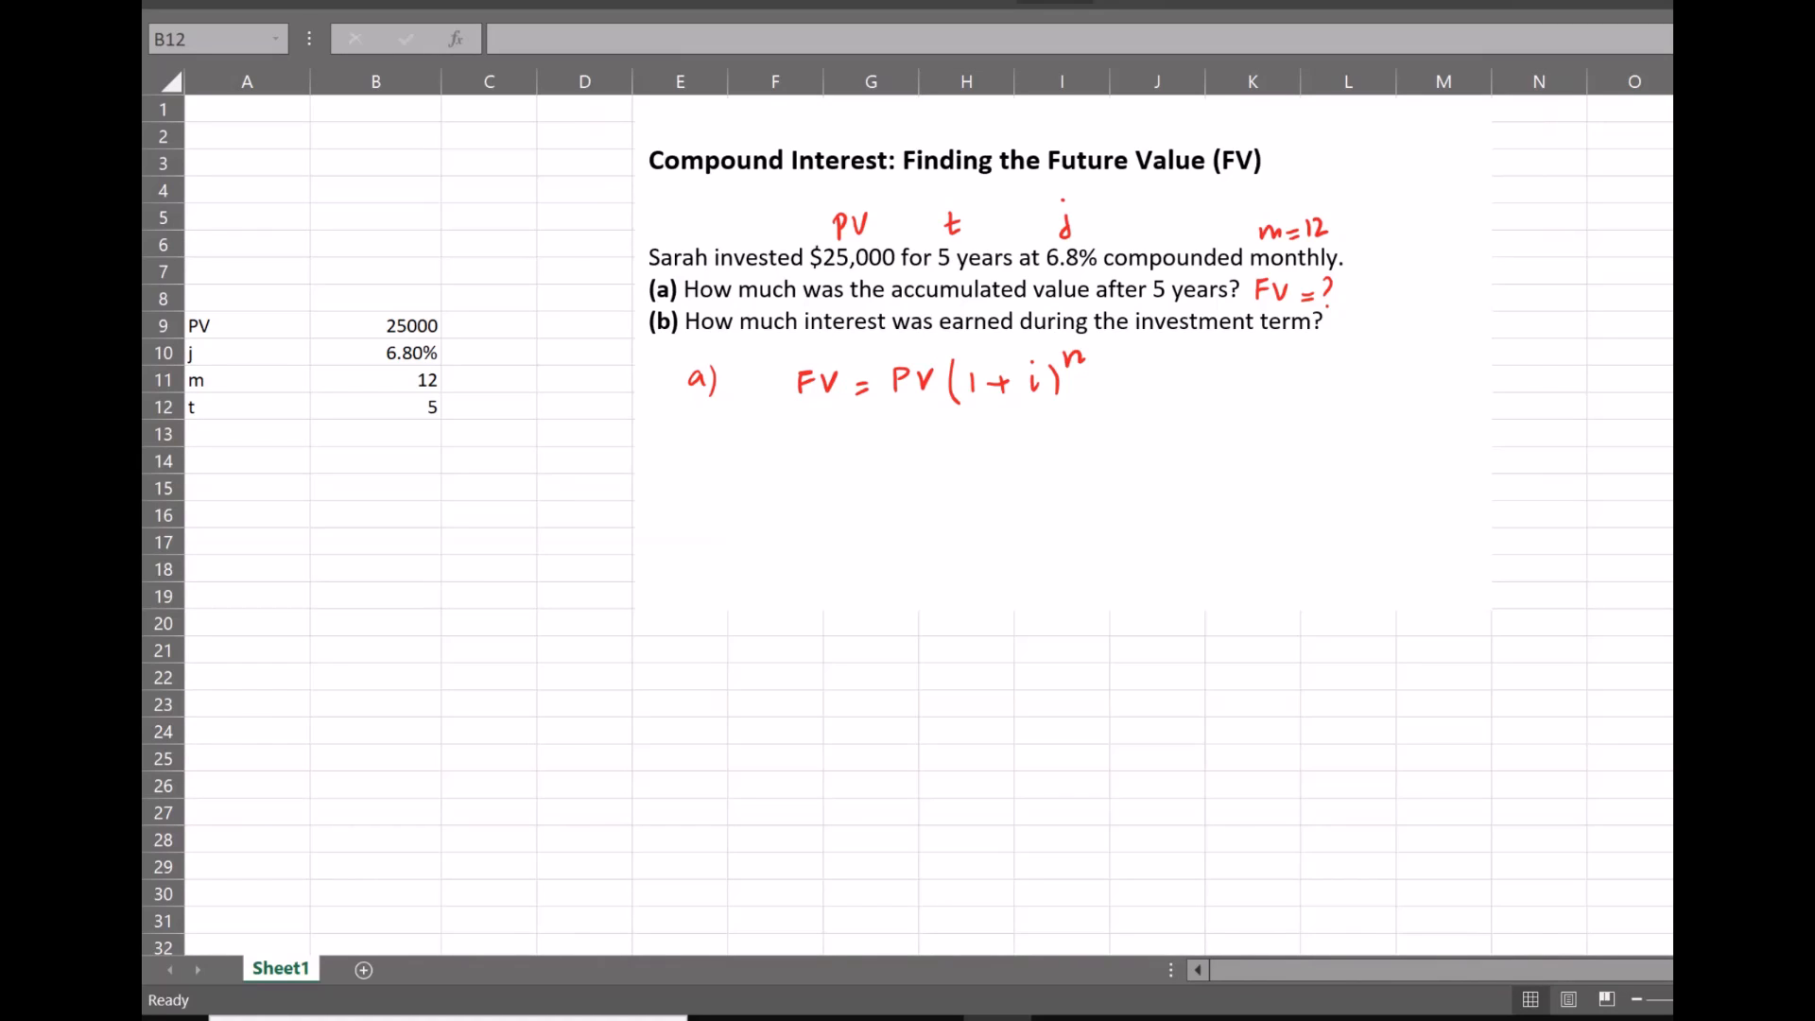
Handwrite the supporting formulas i = j/m and n = m × t beneath the future value formula
drag(863, 452, 905, 455)
mouse_move(892, 467)
mouse_down()
mouse_move(936, 453)
mouse_move(944, 483)
mouse_move(986, 473)
mouse_up()
click(931, 417)
click(1128, 463)
drag(1092, 455, 1200, 466)
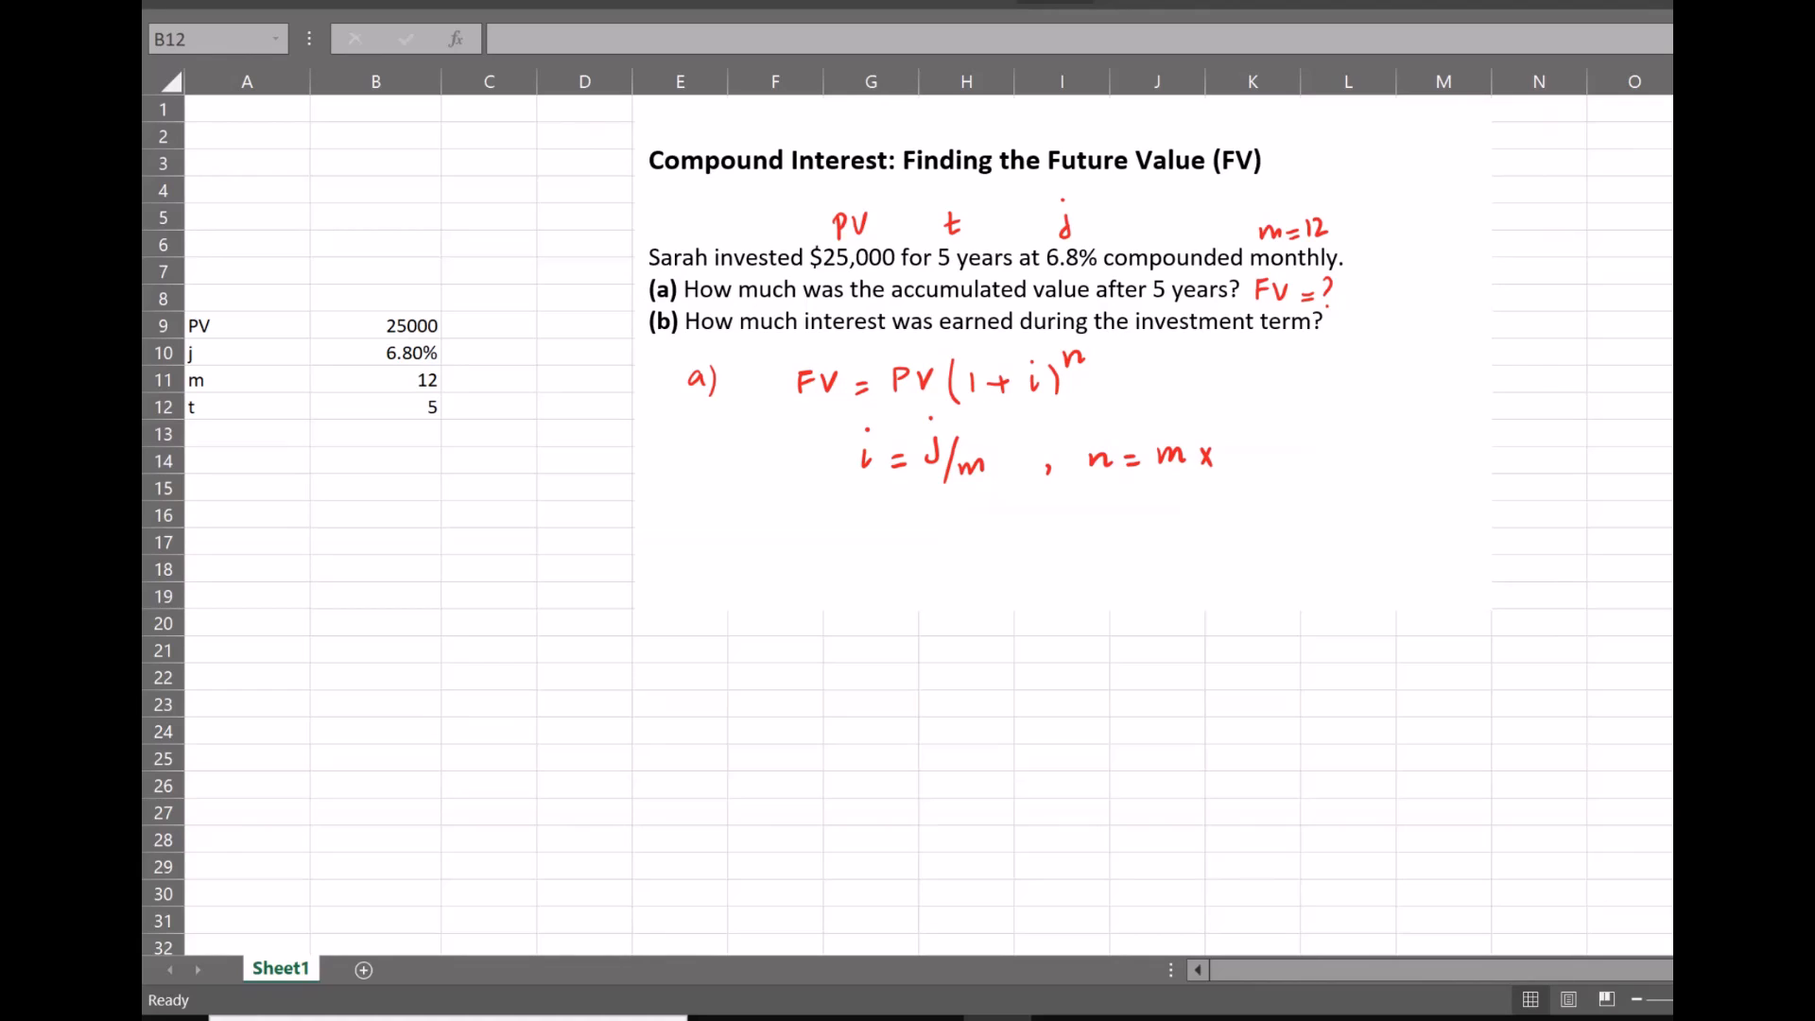
drag(1234, 441, 1242, 460)
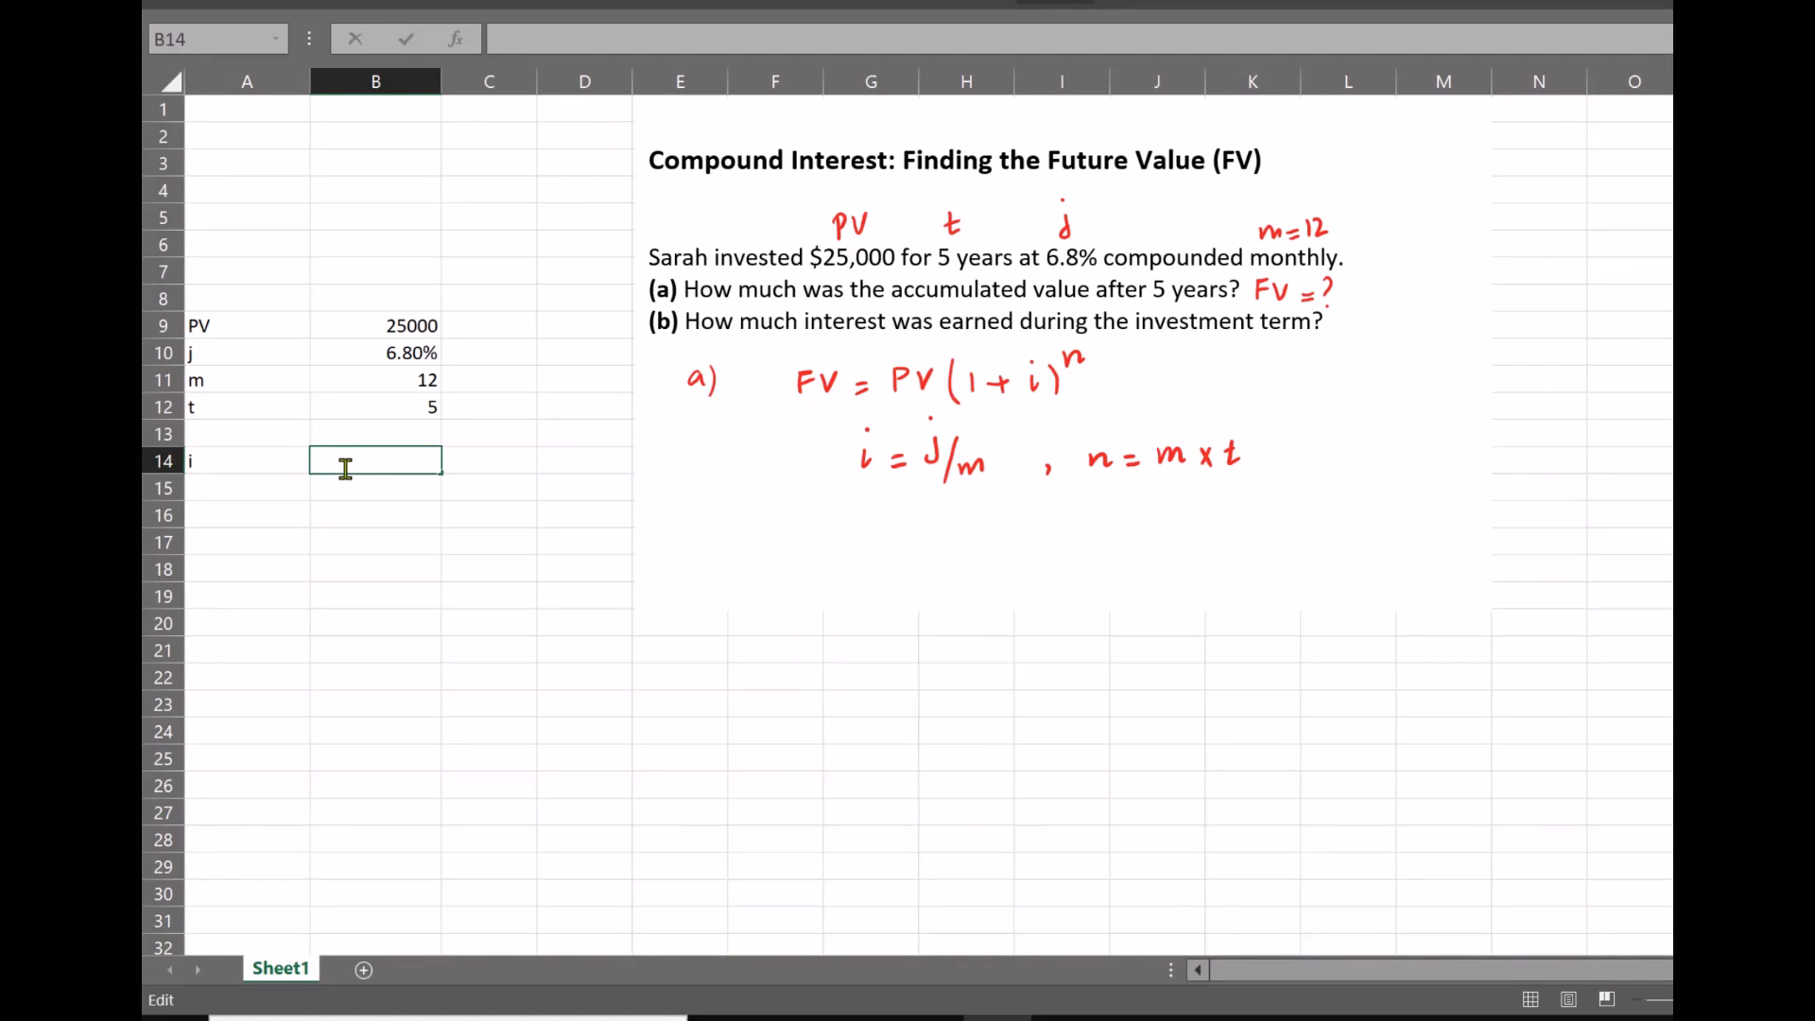
Calculate the periodic rate i in B14 with the formula =B10/B11
text(=)
click(397, 355)
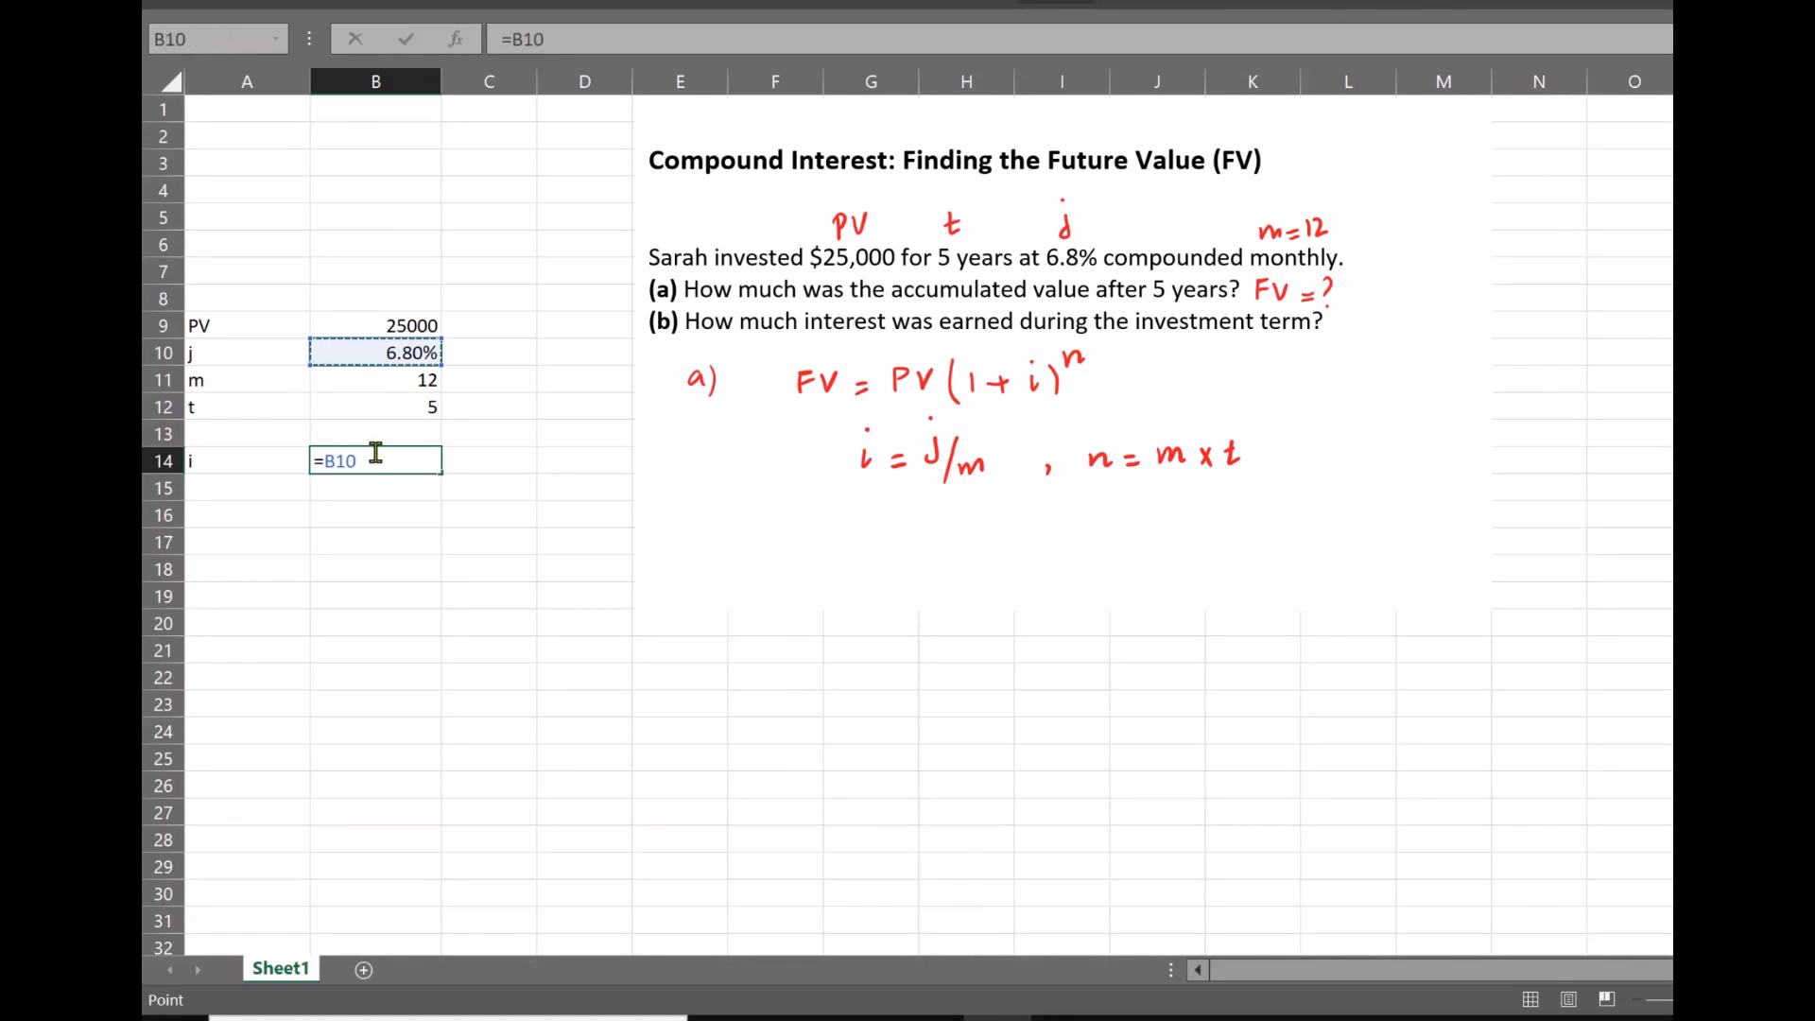
text(/)
click(413, 384)
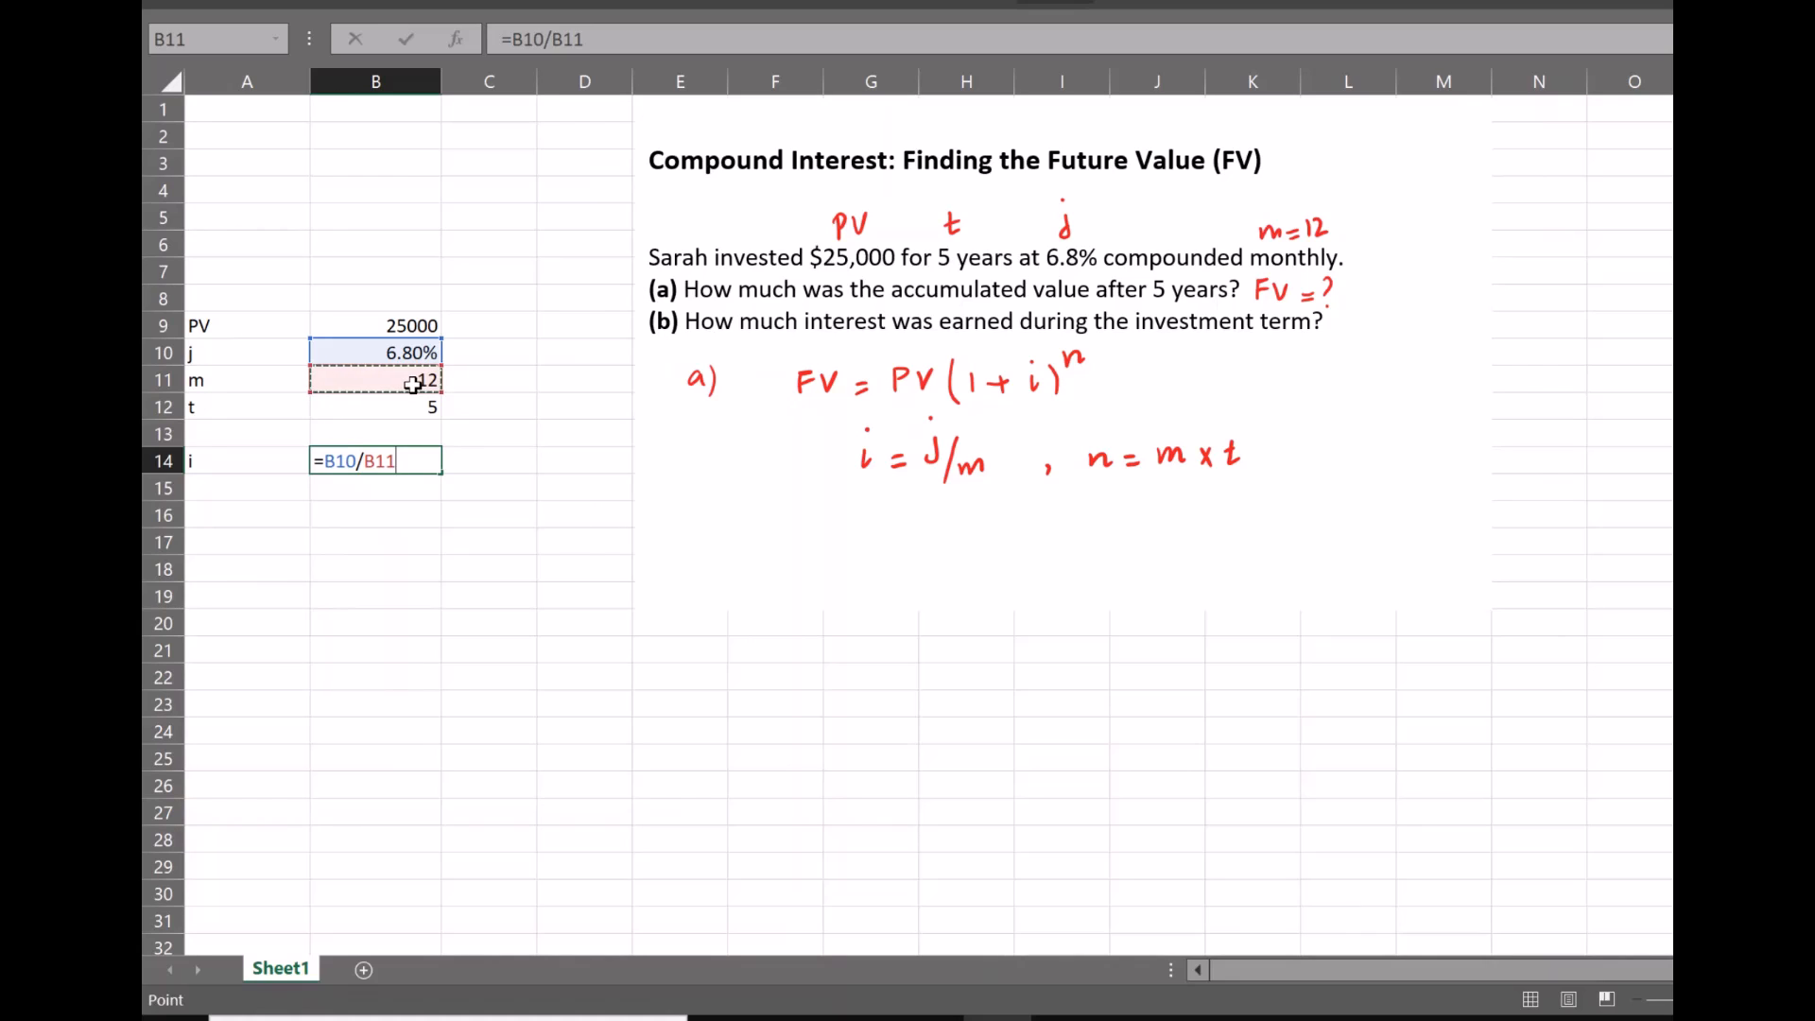
key(Return)
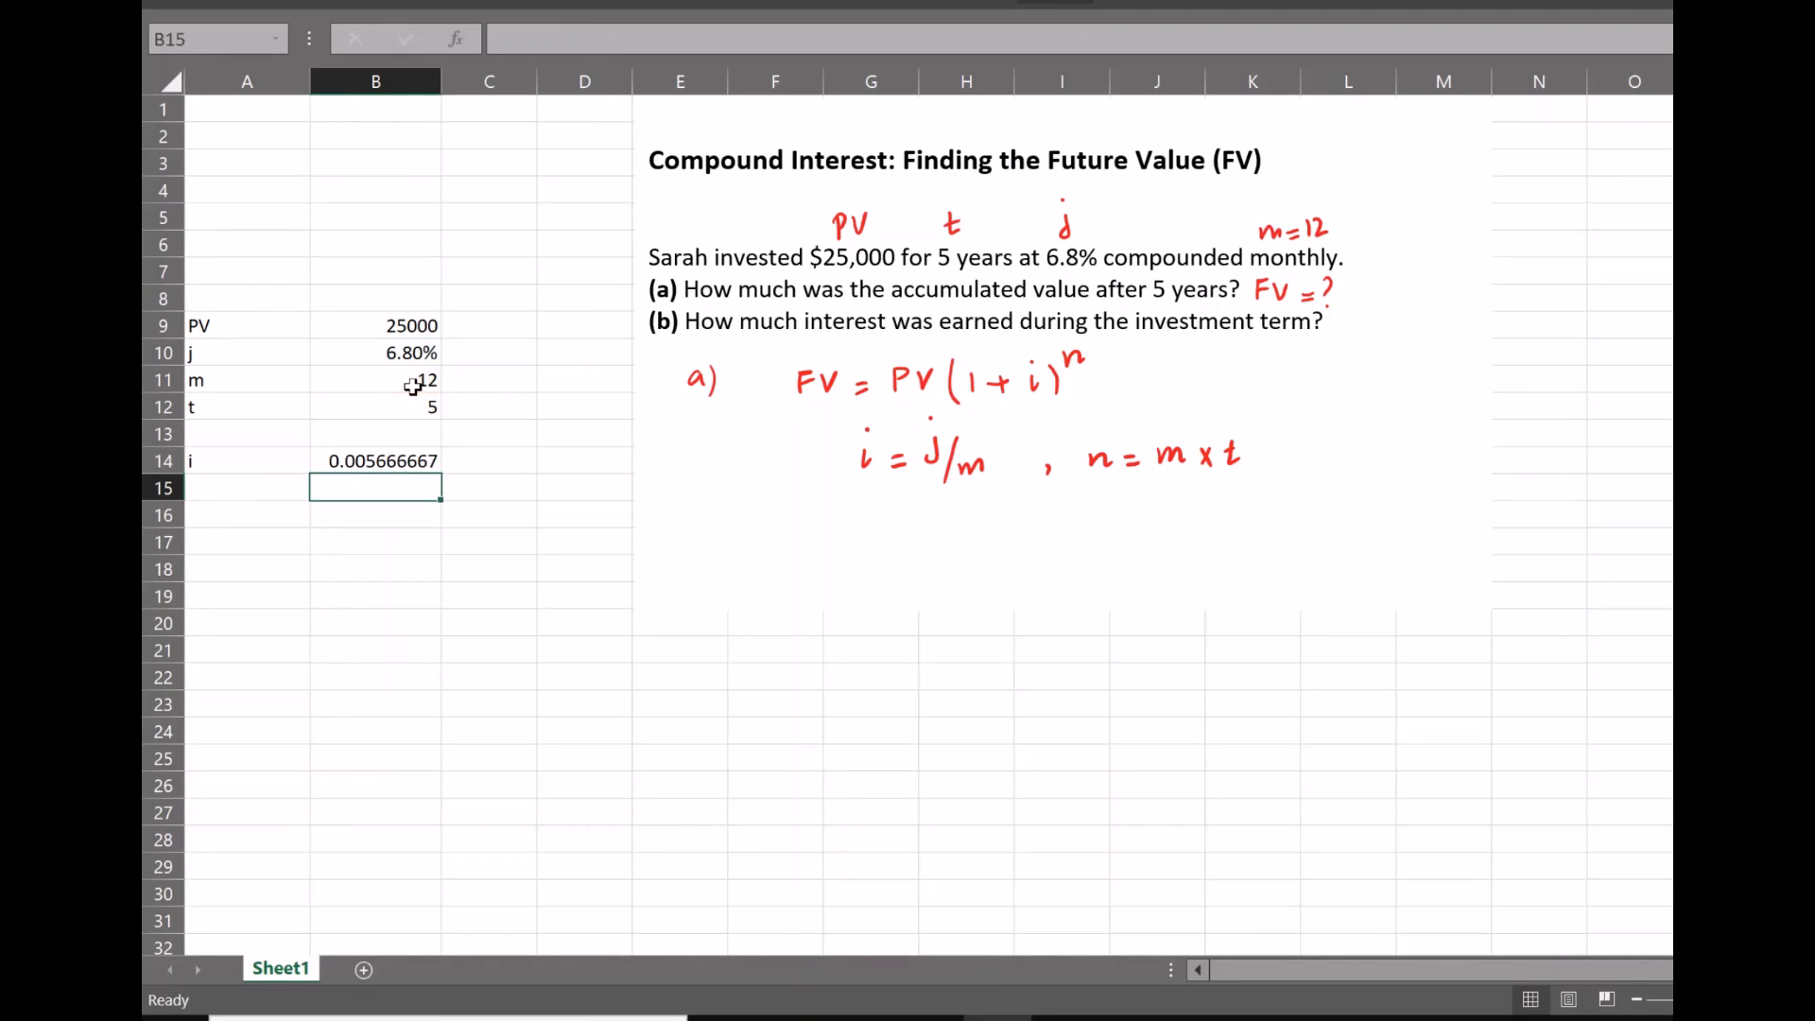
Label A15 as n and calculate the number of compounding periods in B15 with =B11*B12
click(221, 496)
text(n)
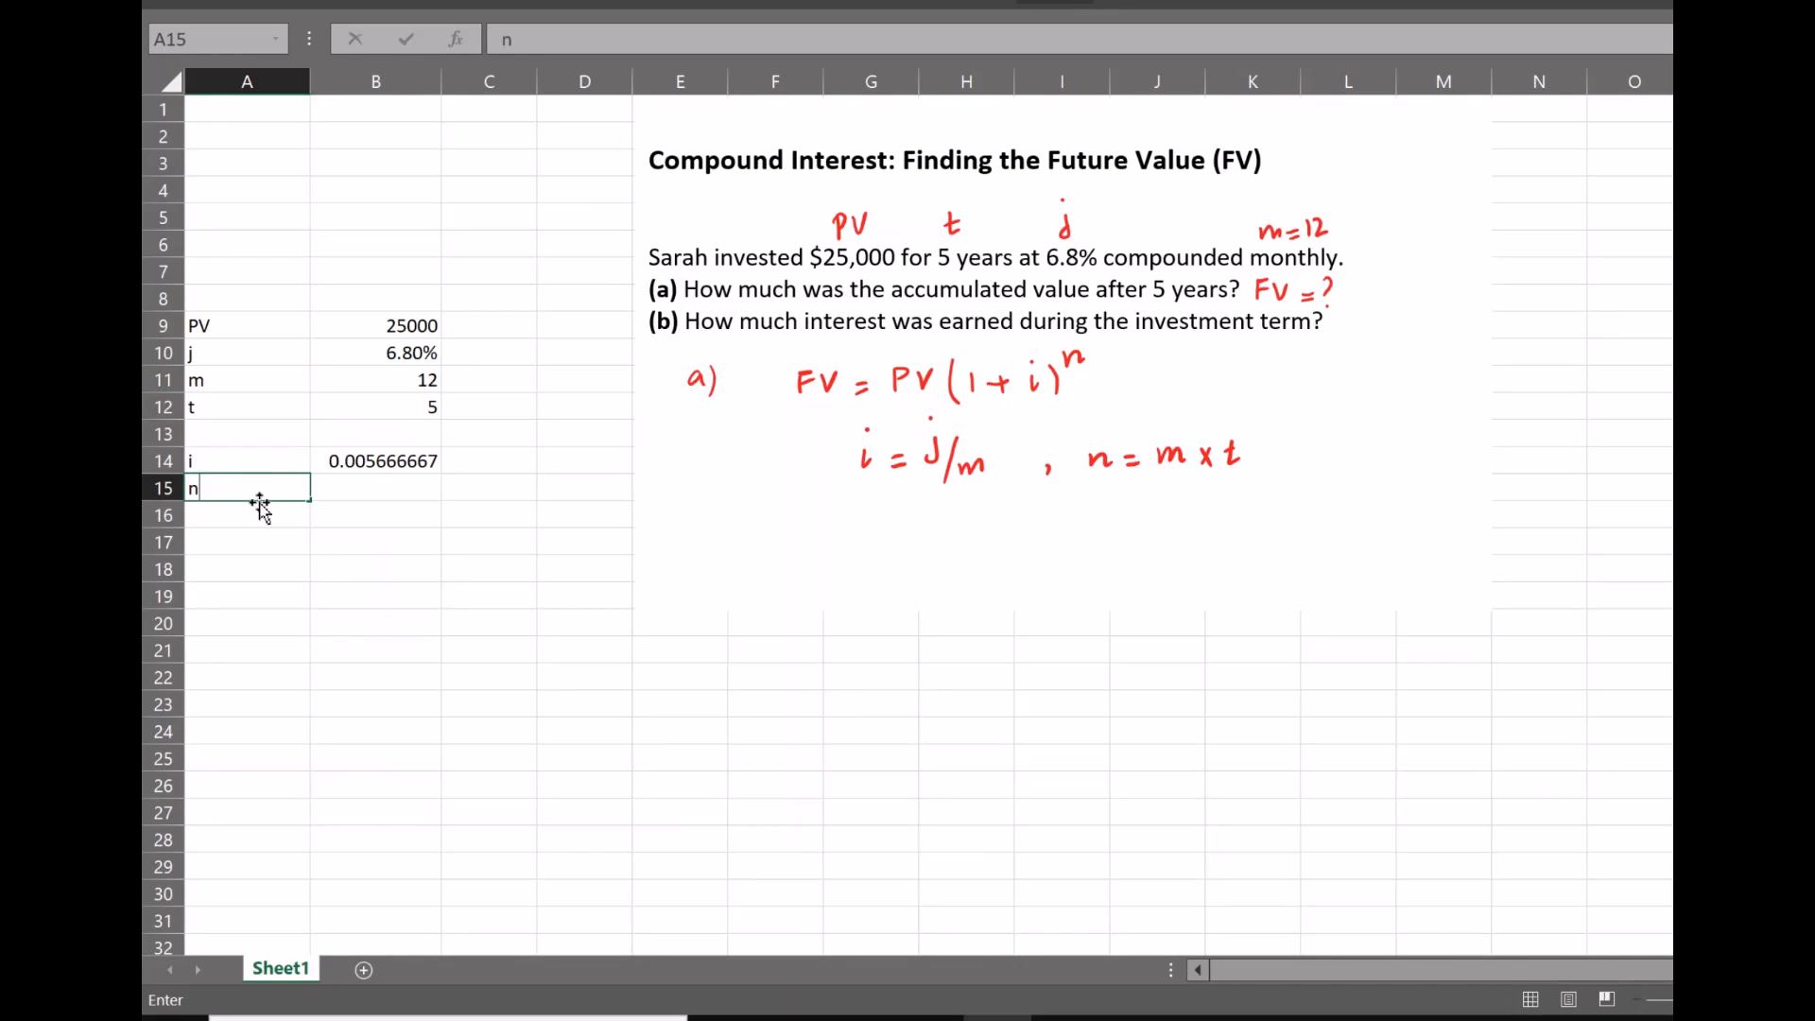
click(336, 487)
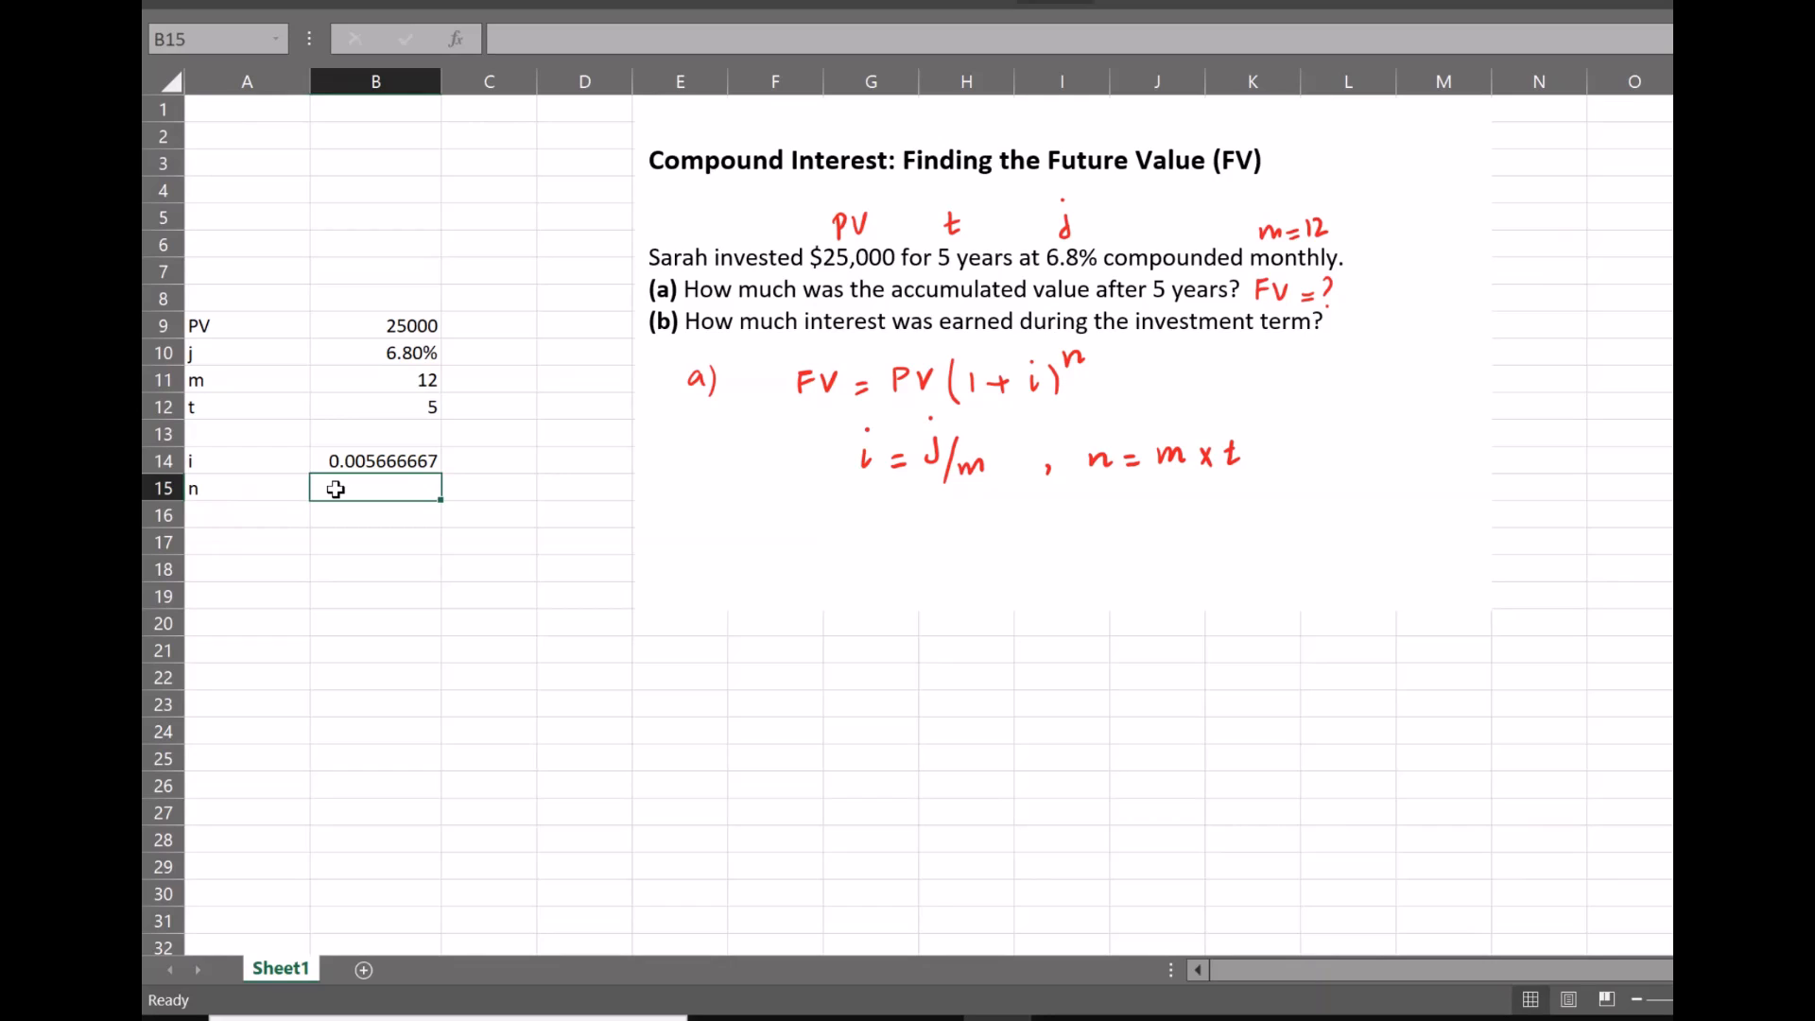
text(=)
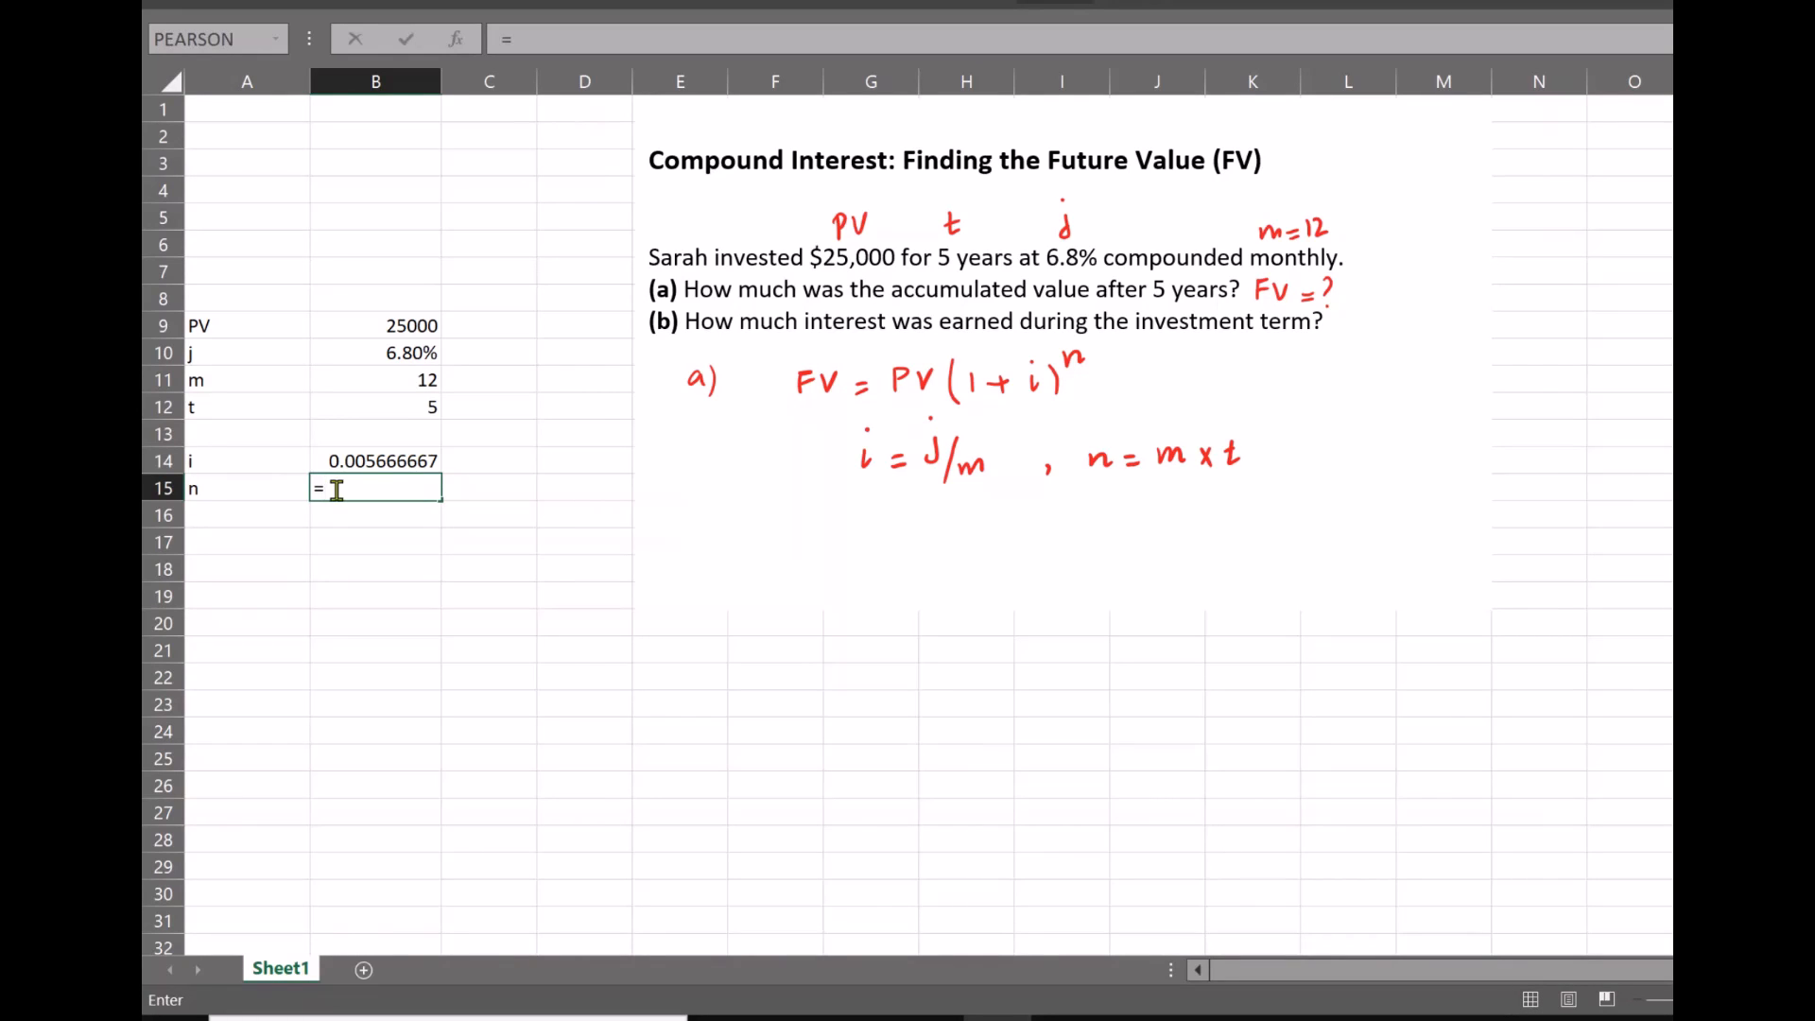
click(420, 378)
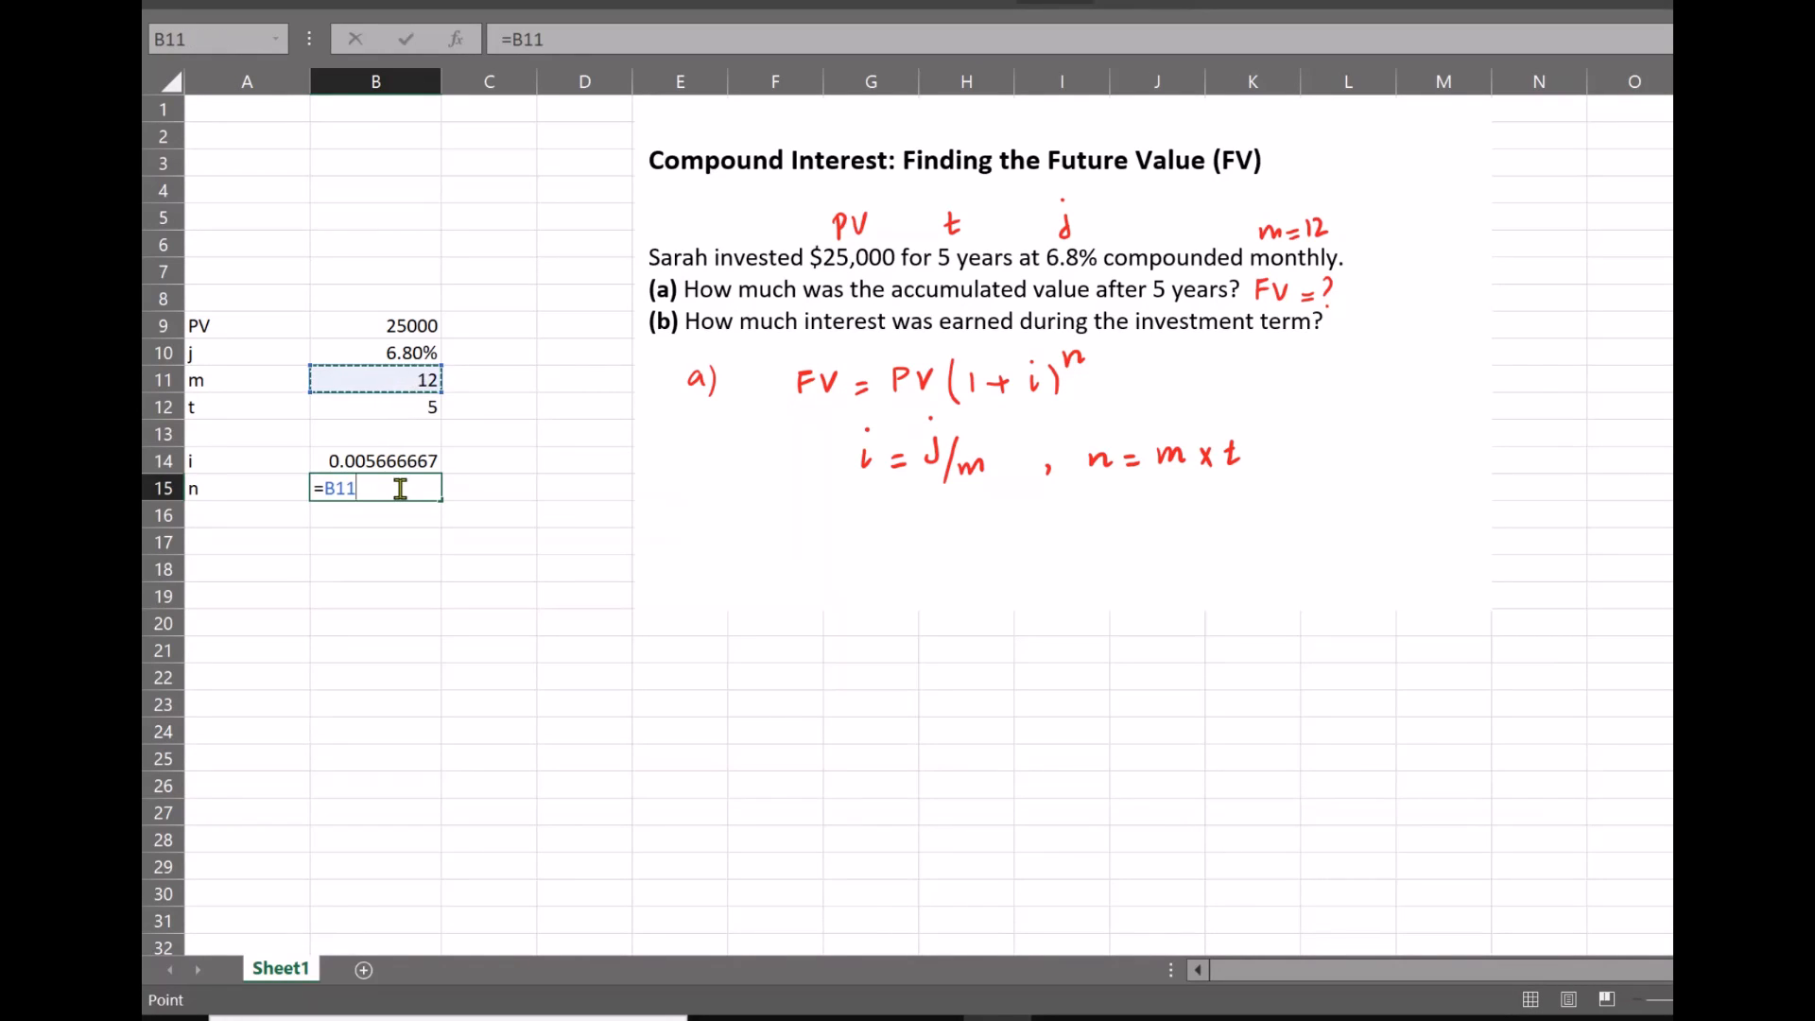
text(*)
click(428, 404)
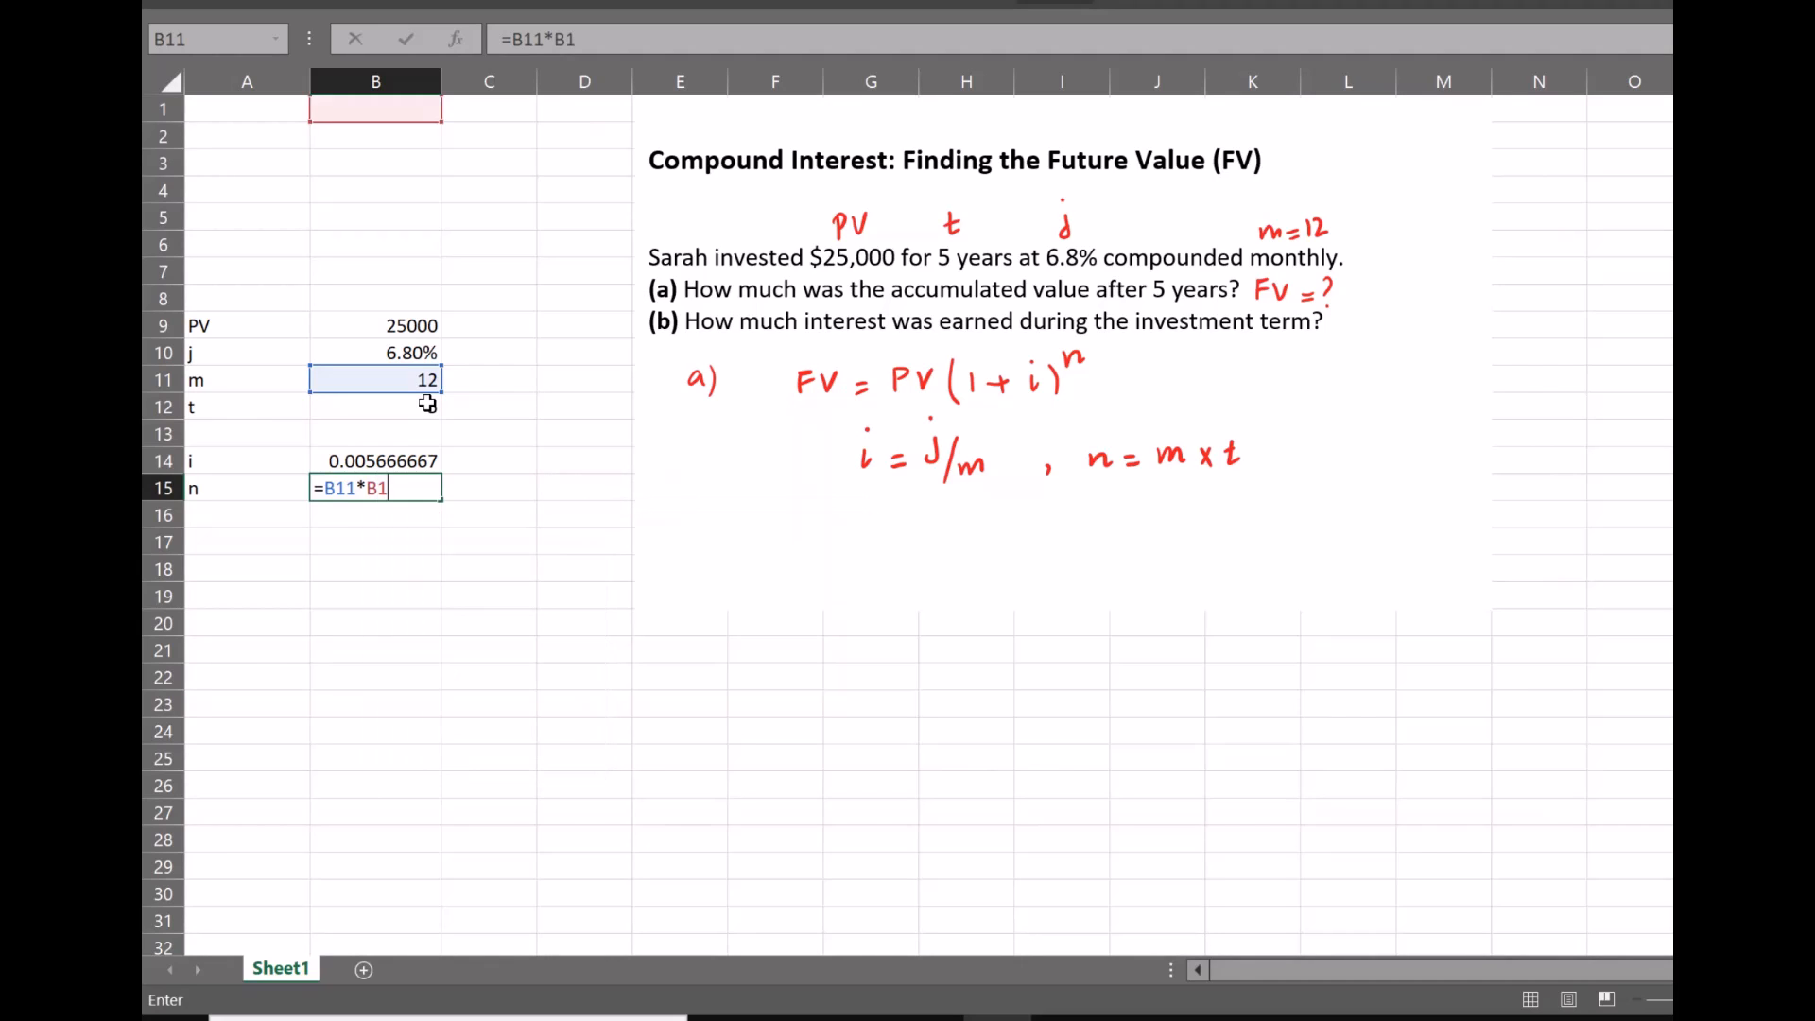
key(Return)
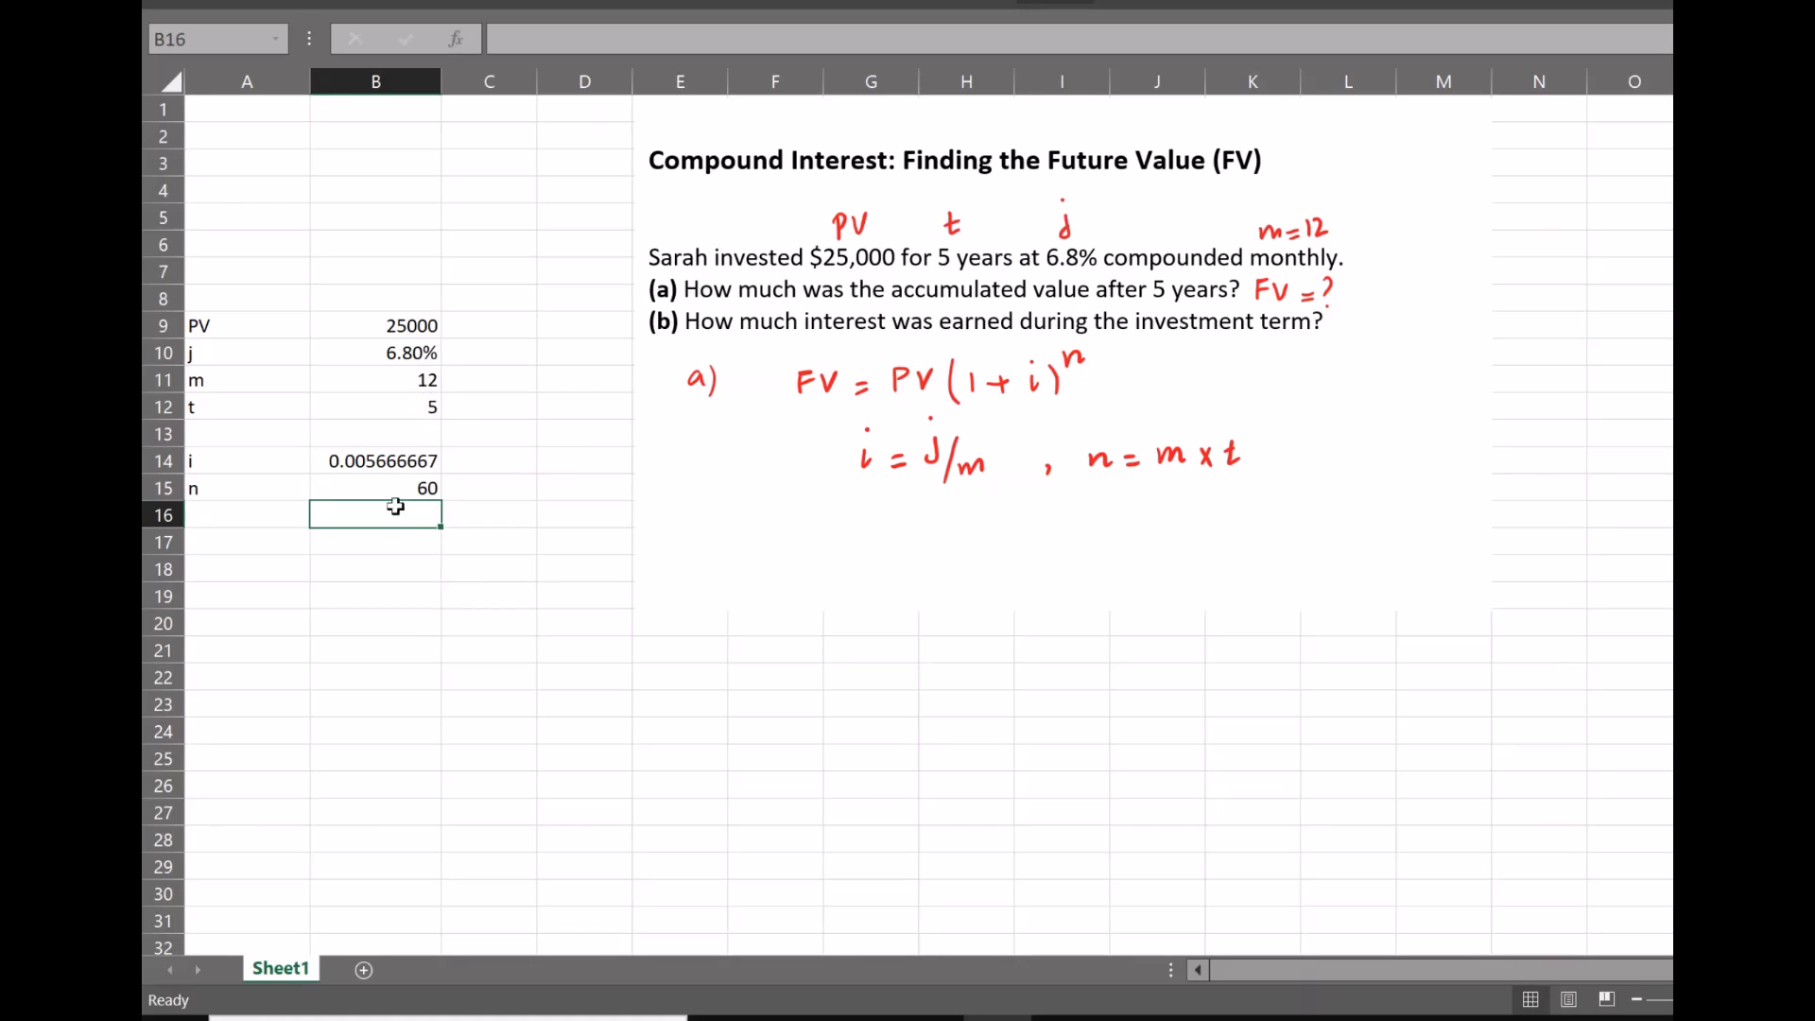
Label A17 as FV and start a formula in B17 with the FV function
click(211, 543)
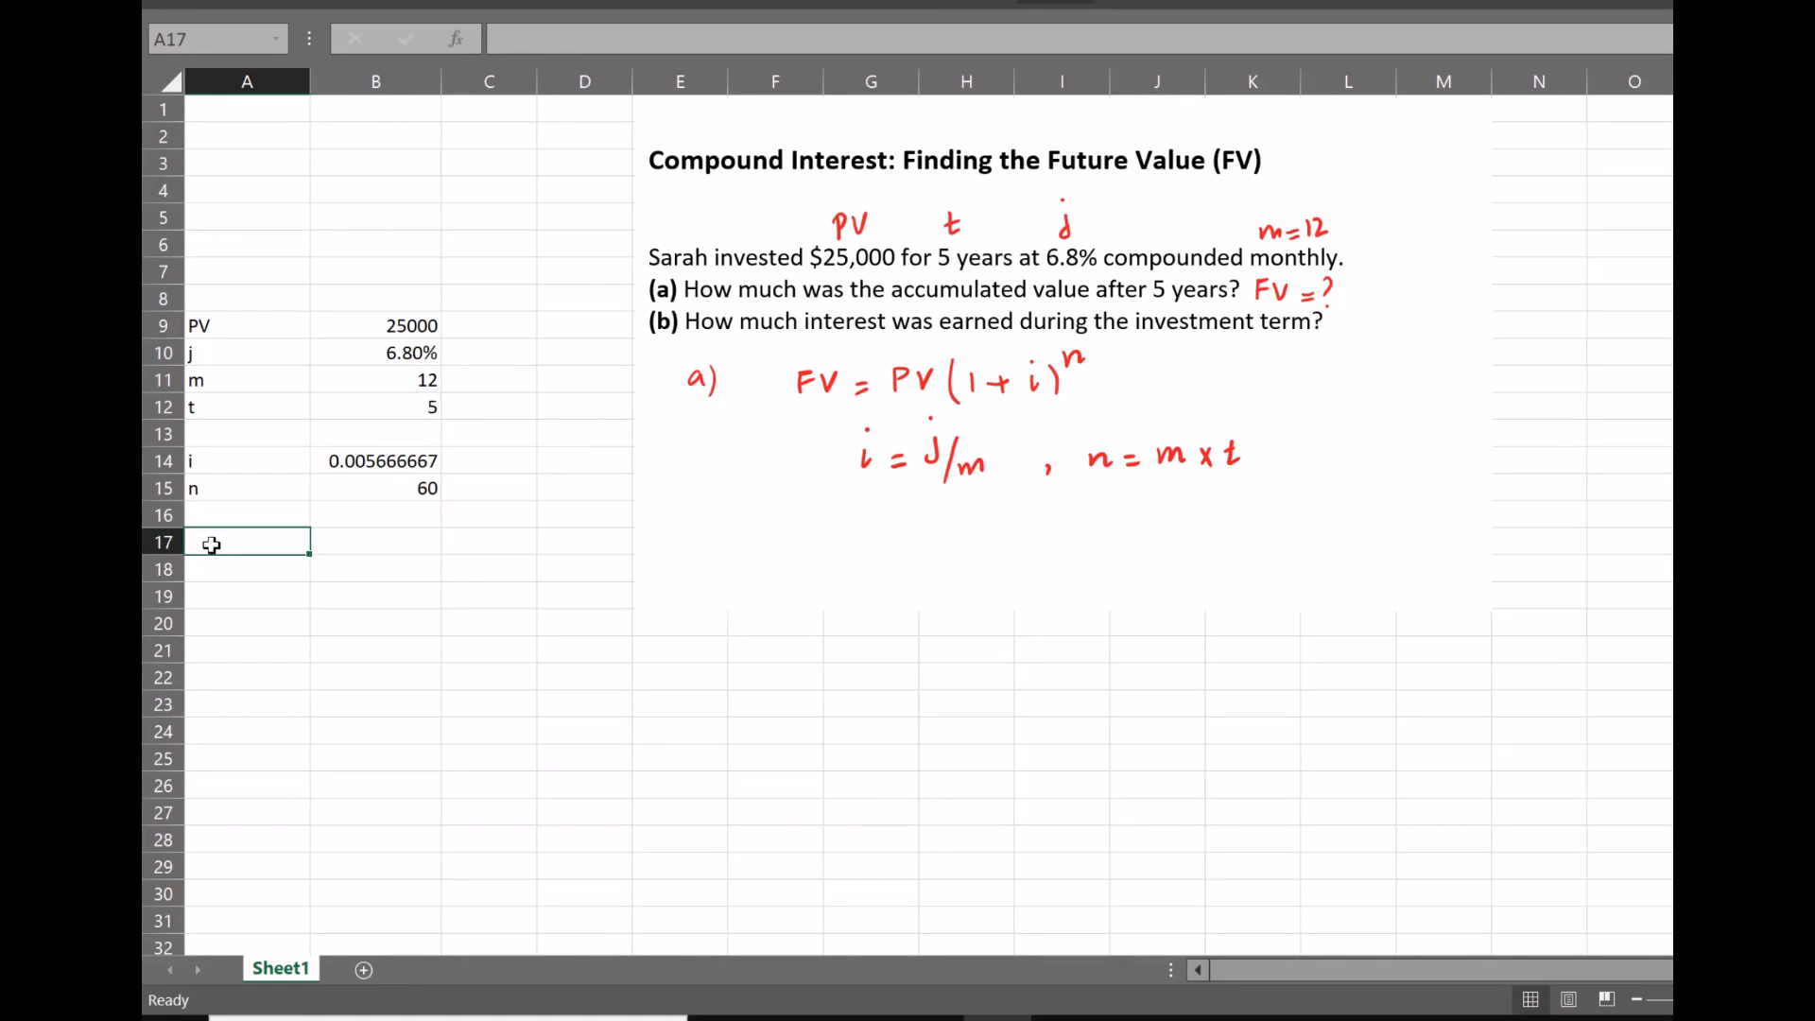
text(FV)
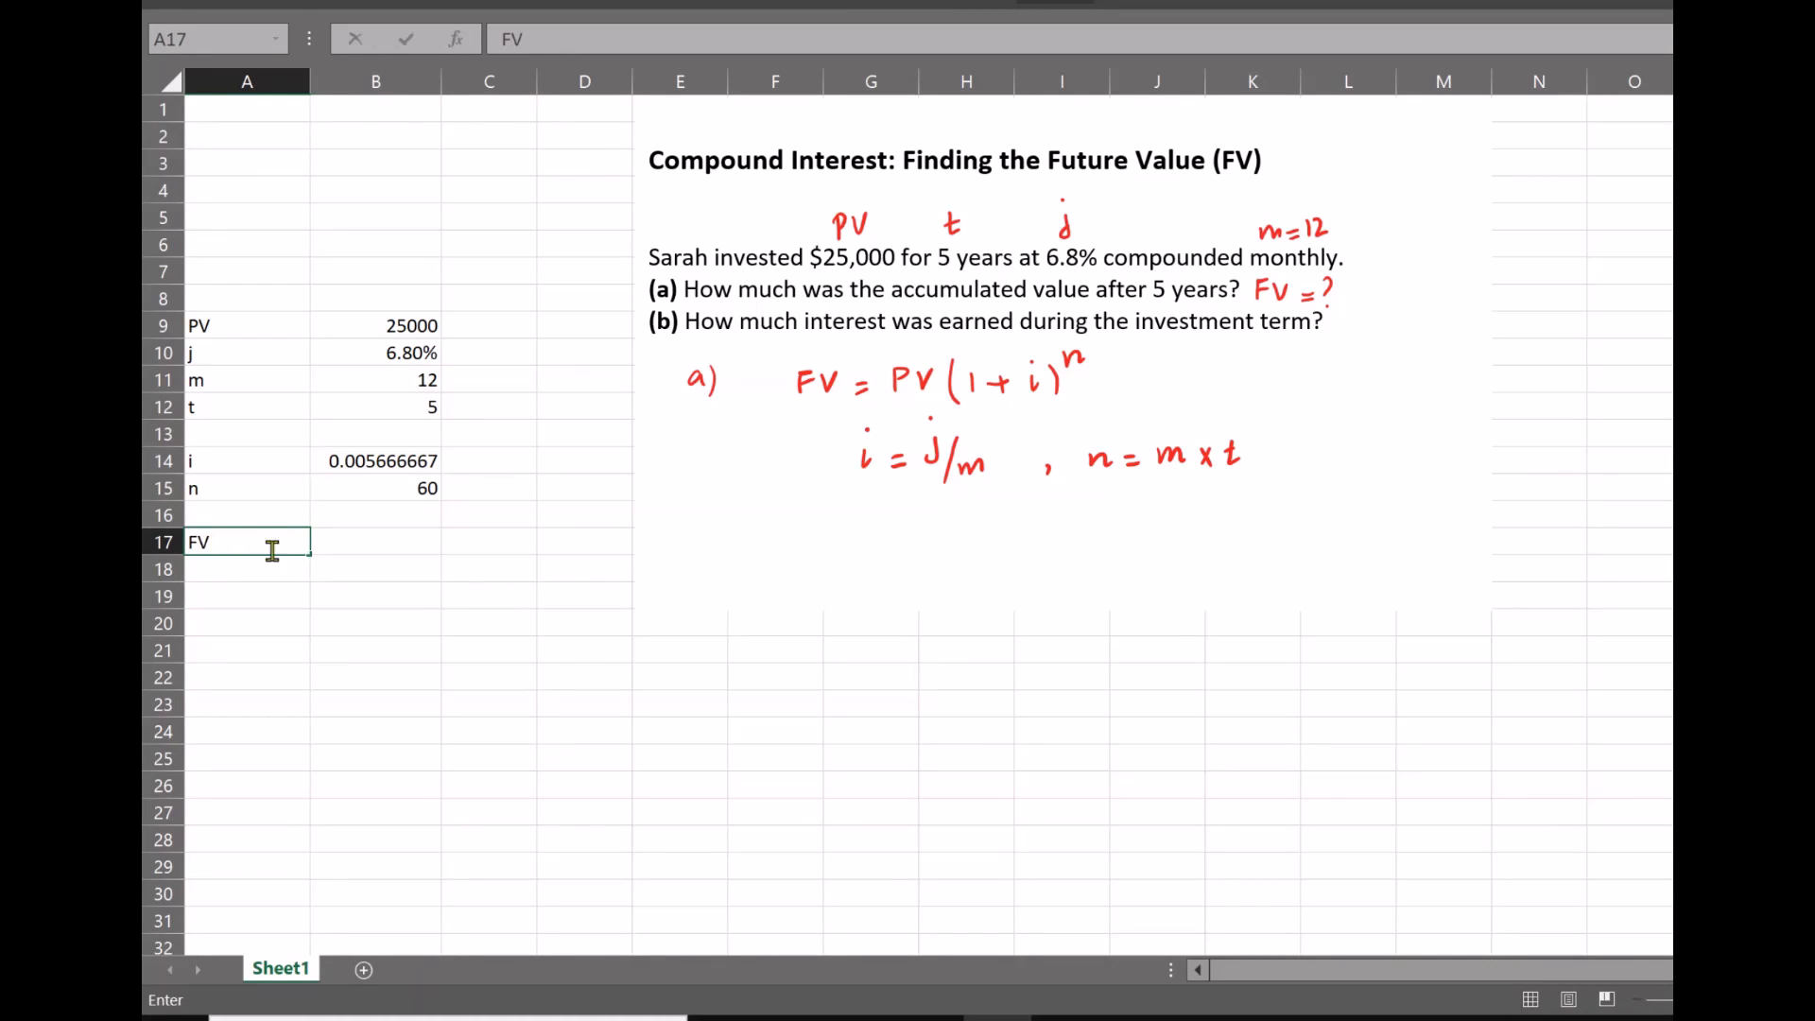
click(342, 549)
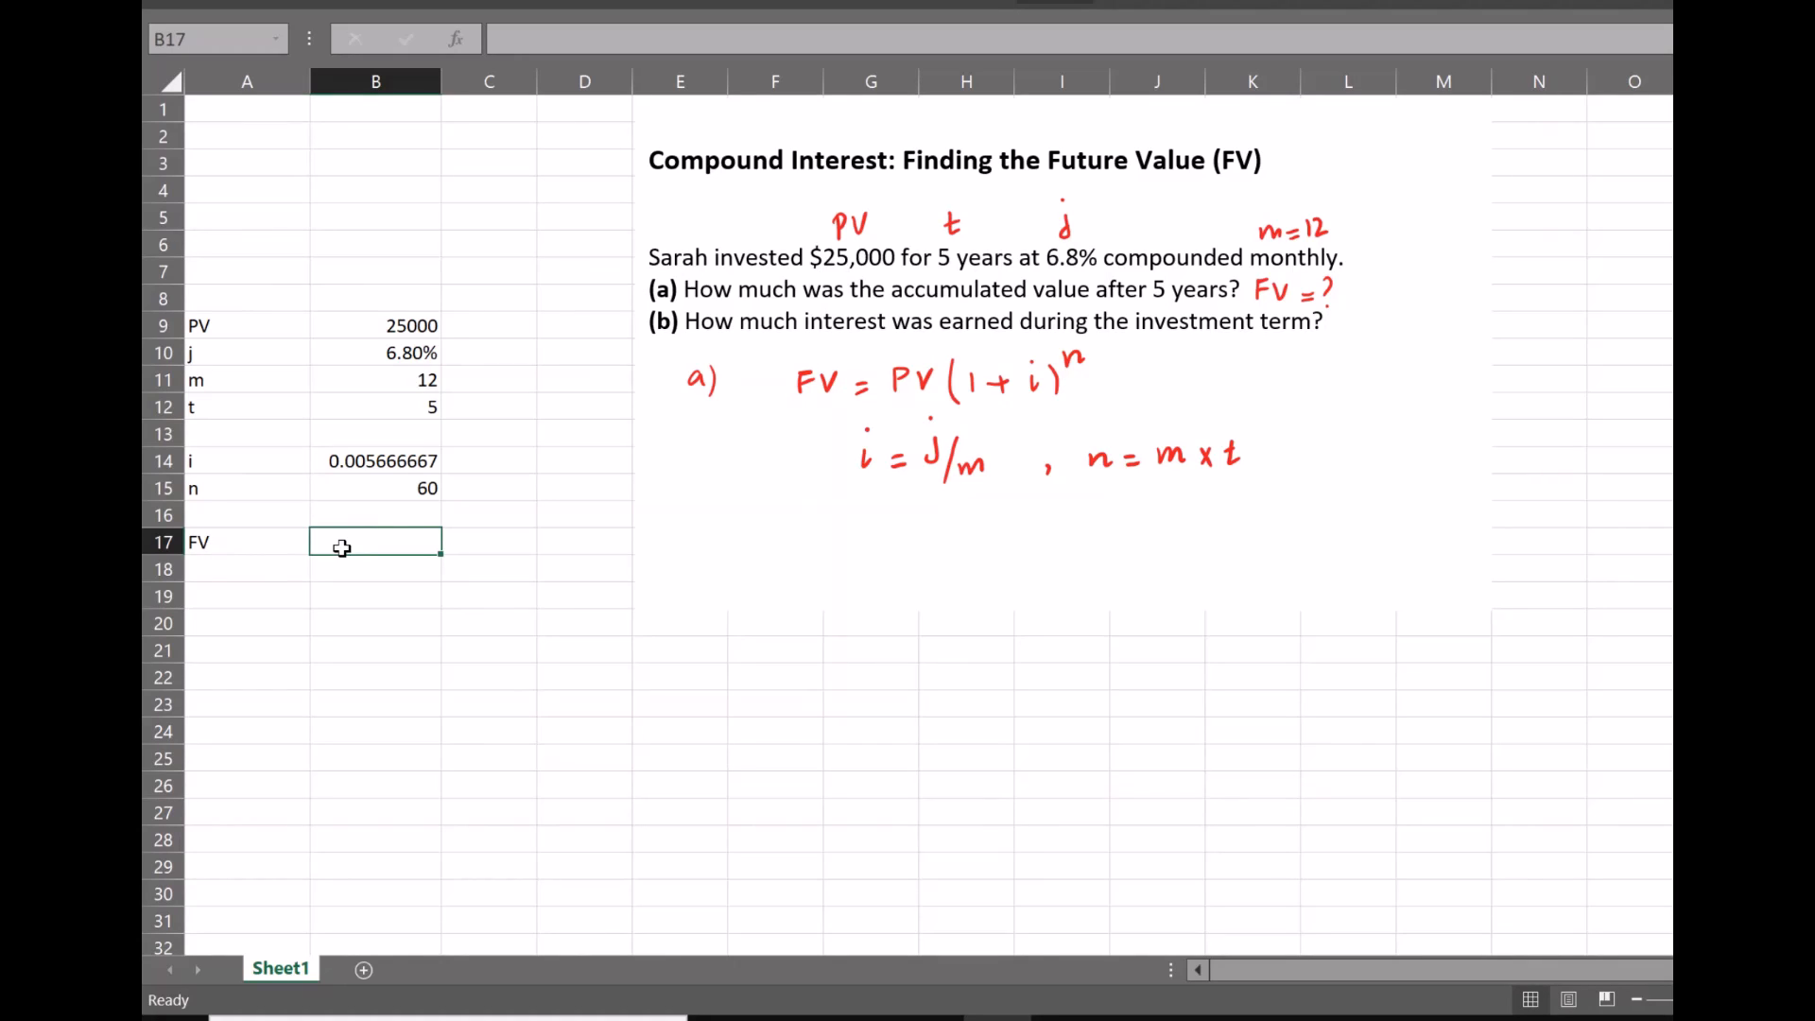
text(=)
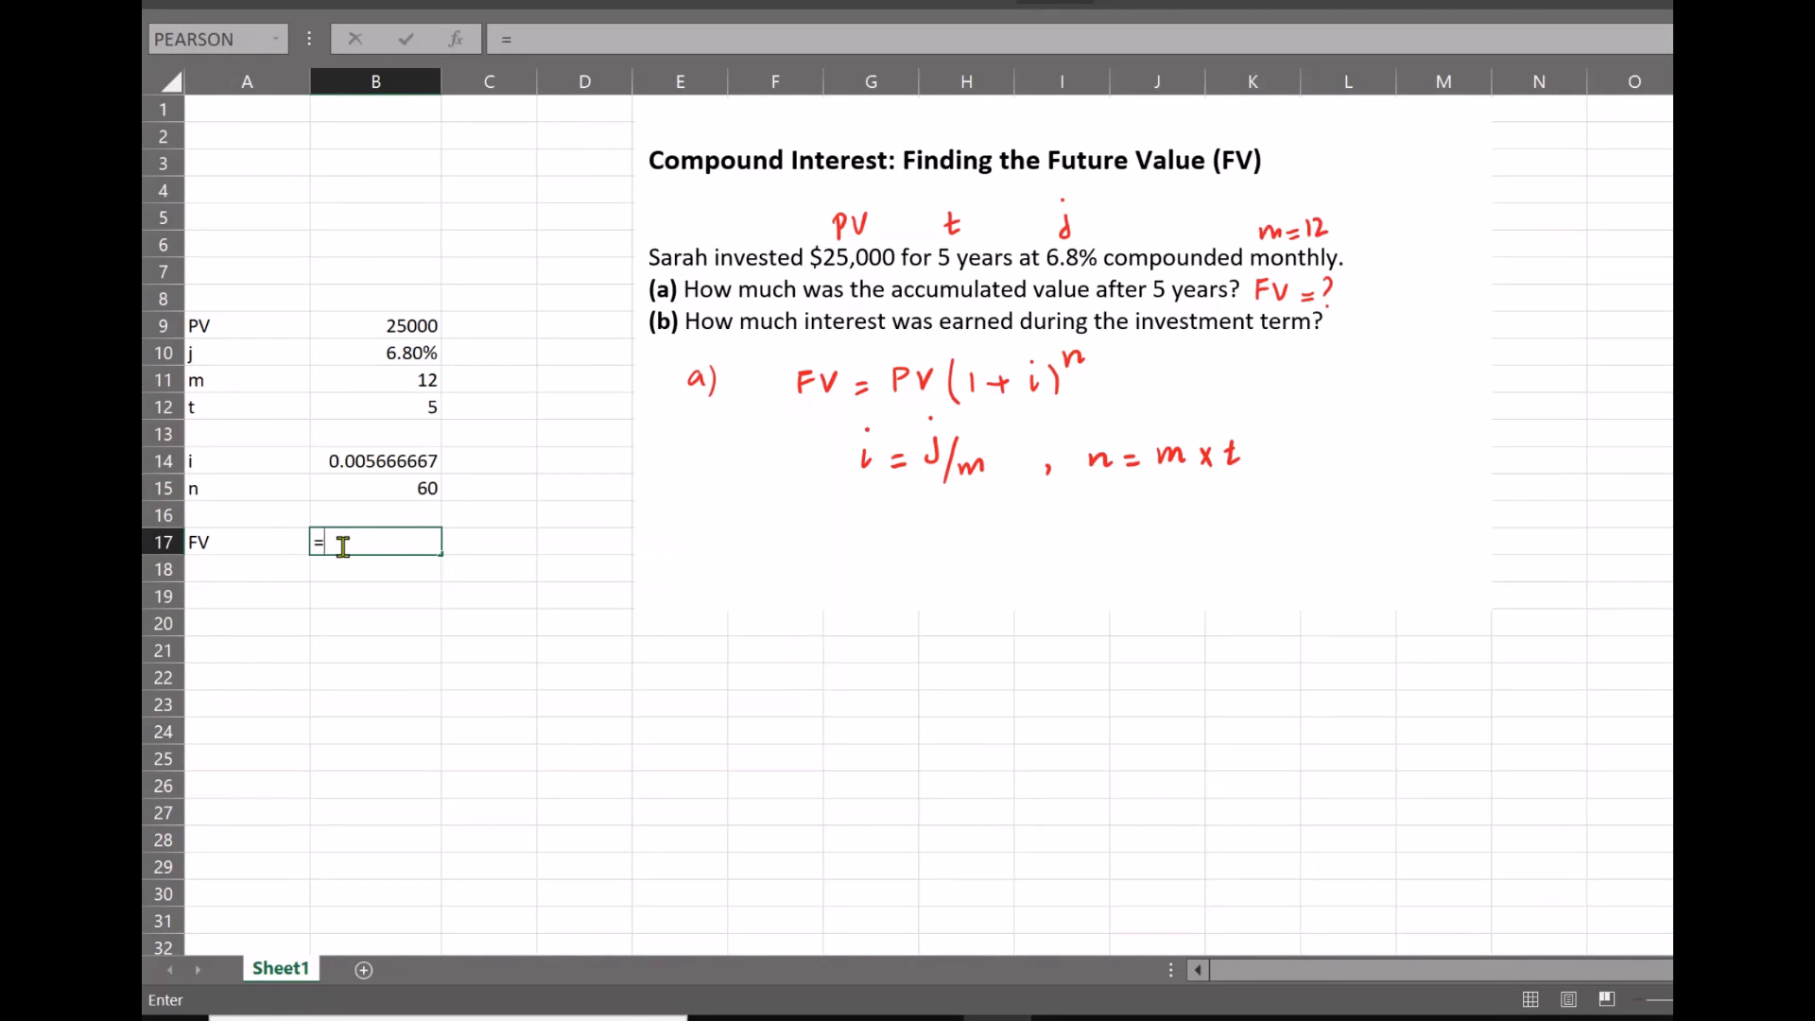
text(fv)
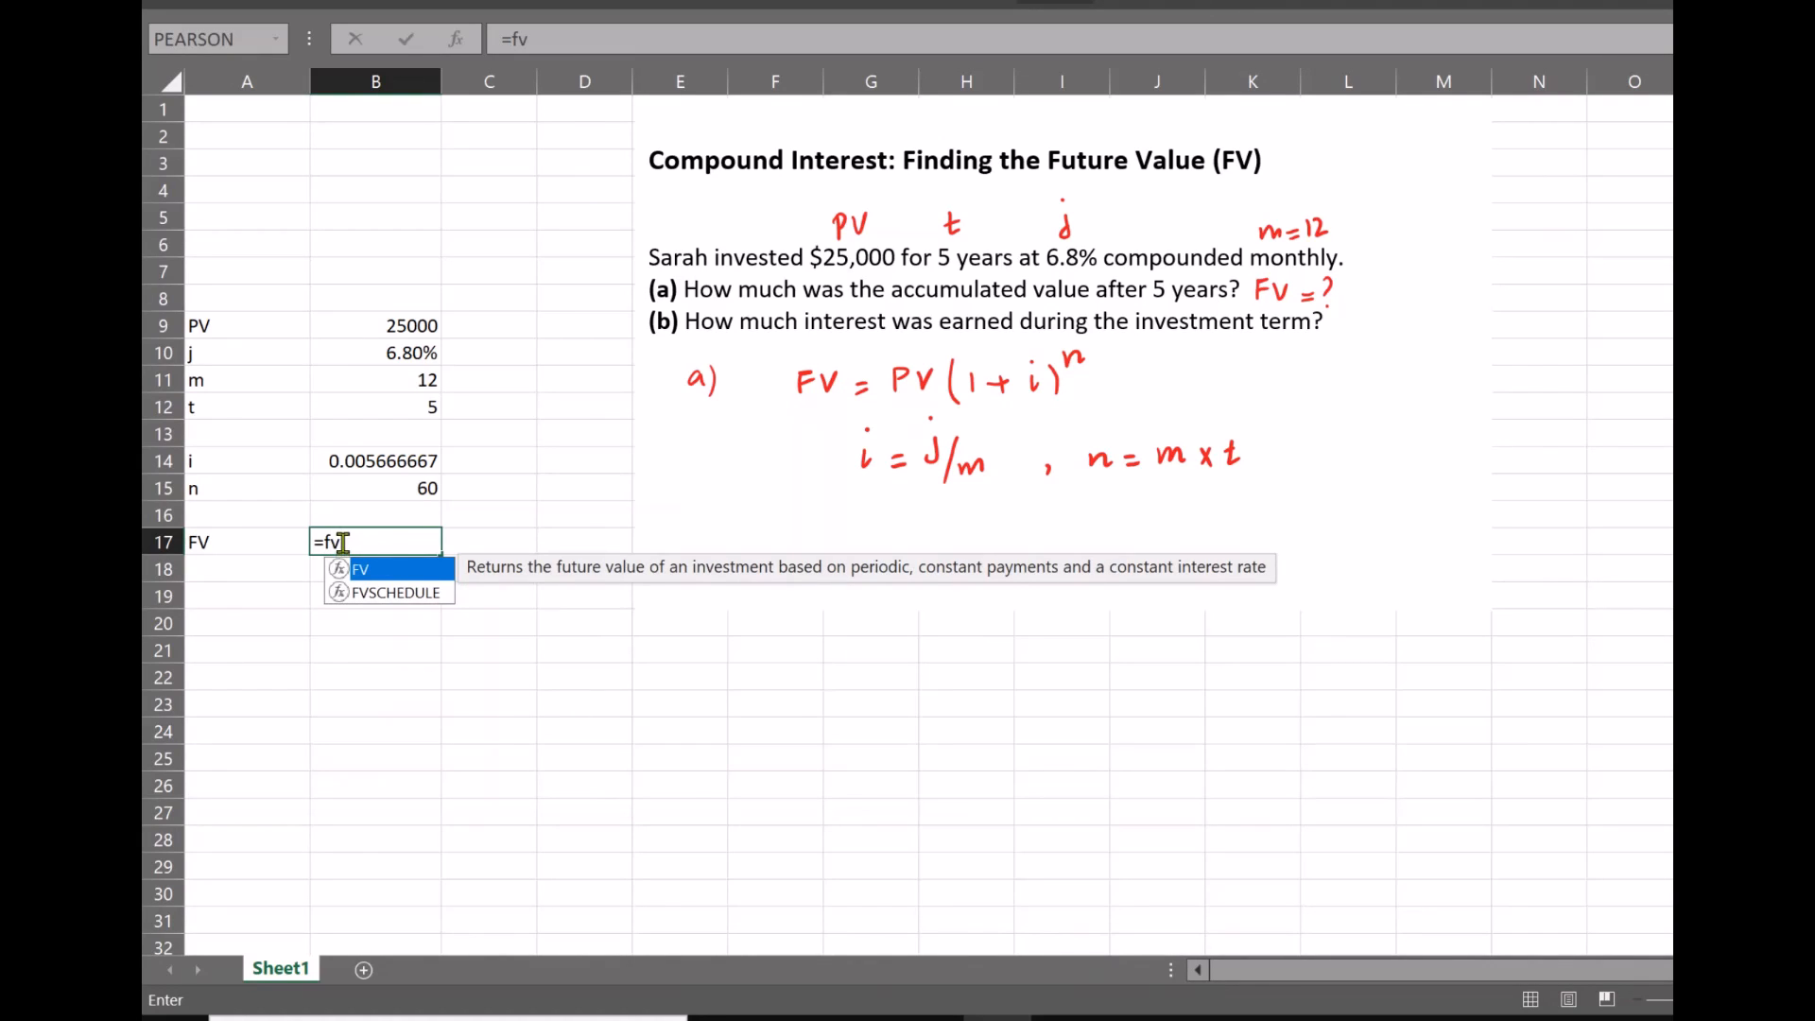
double_click(393, 570)
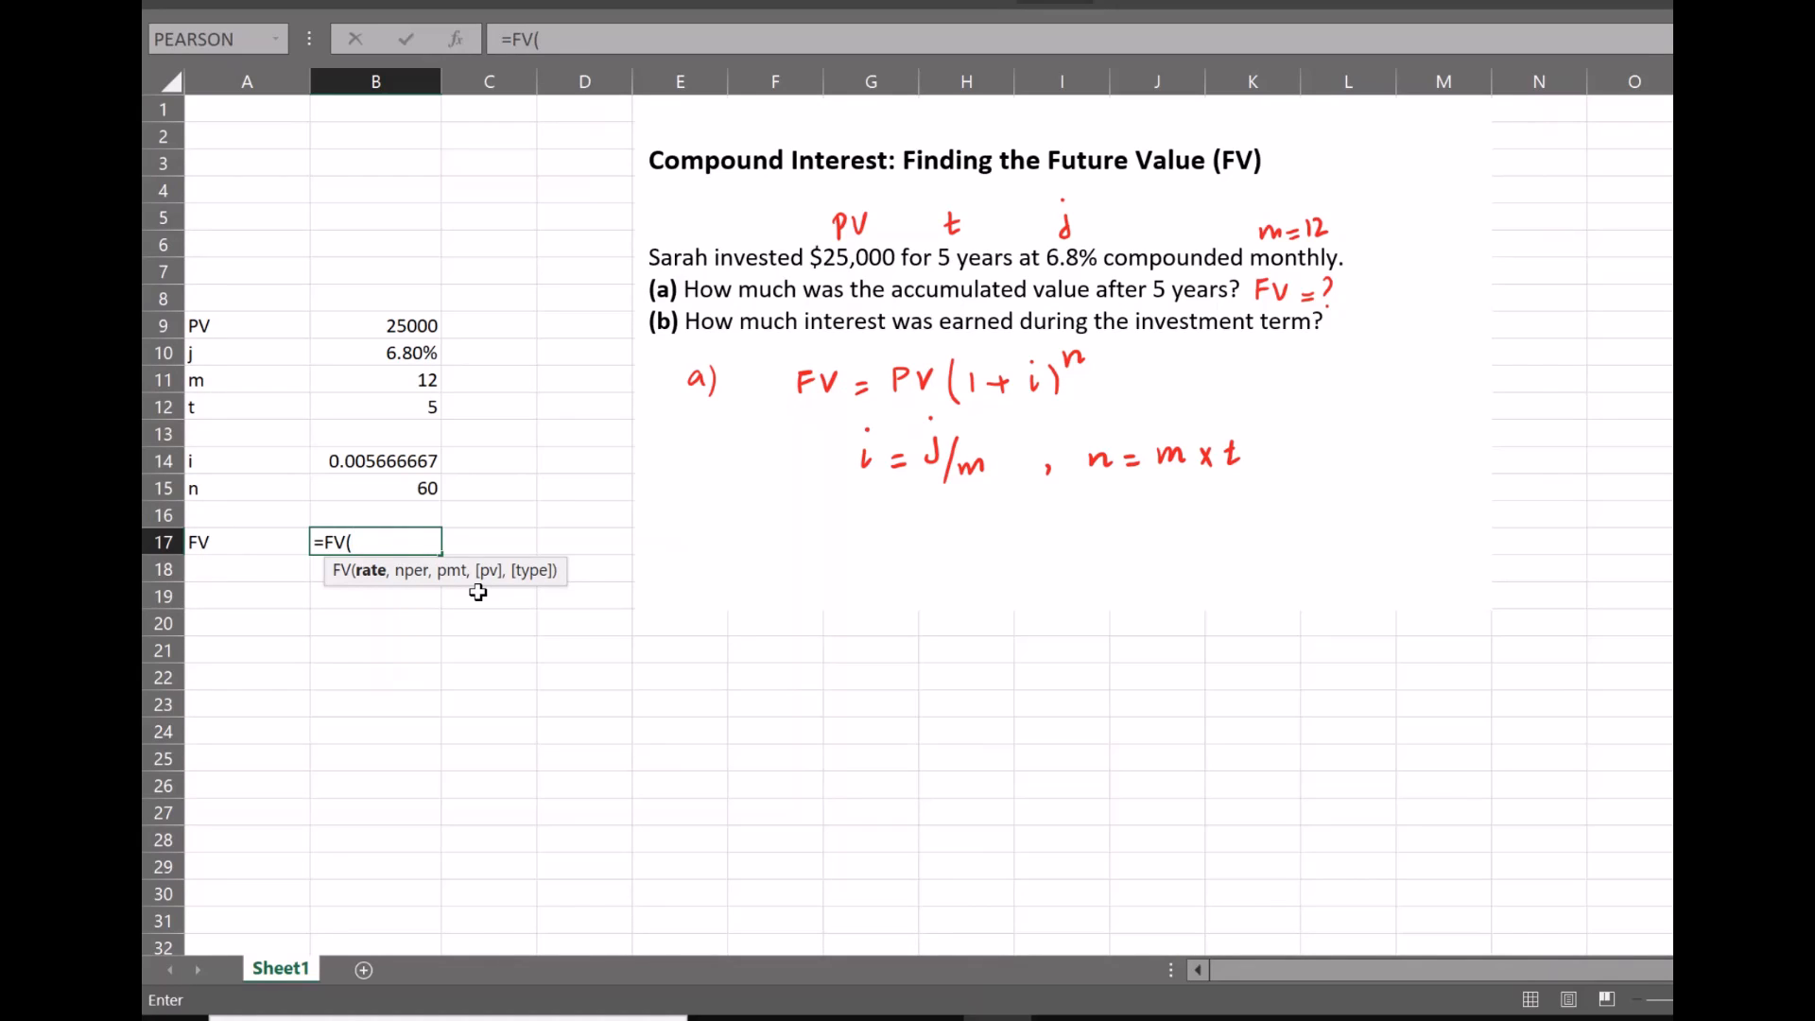
Complete the future value formula in B17 as =FV(B14,B15,0,B9)
click(374, 471)
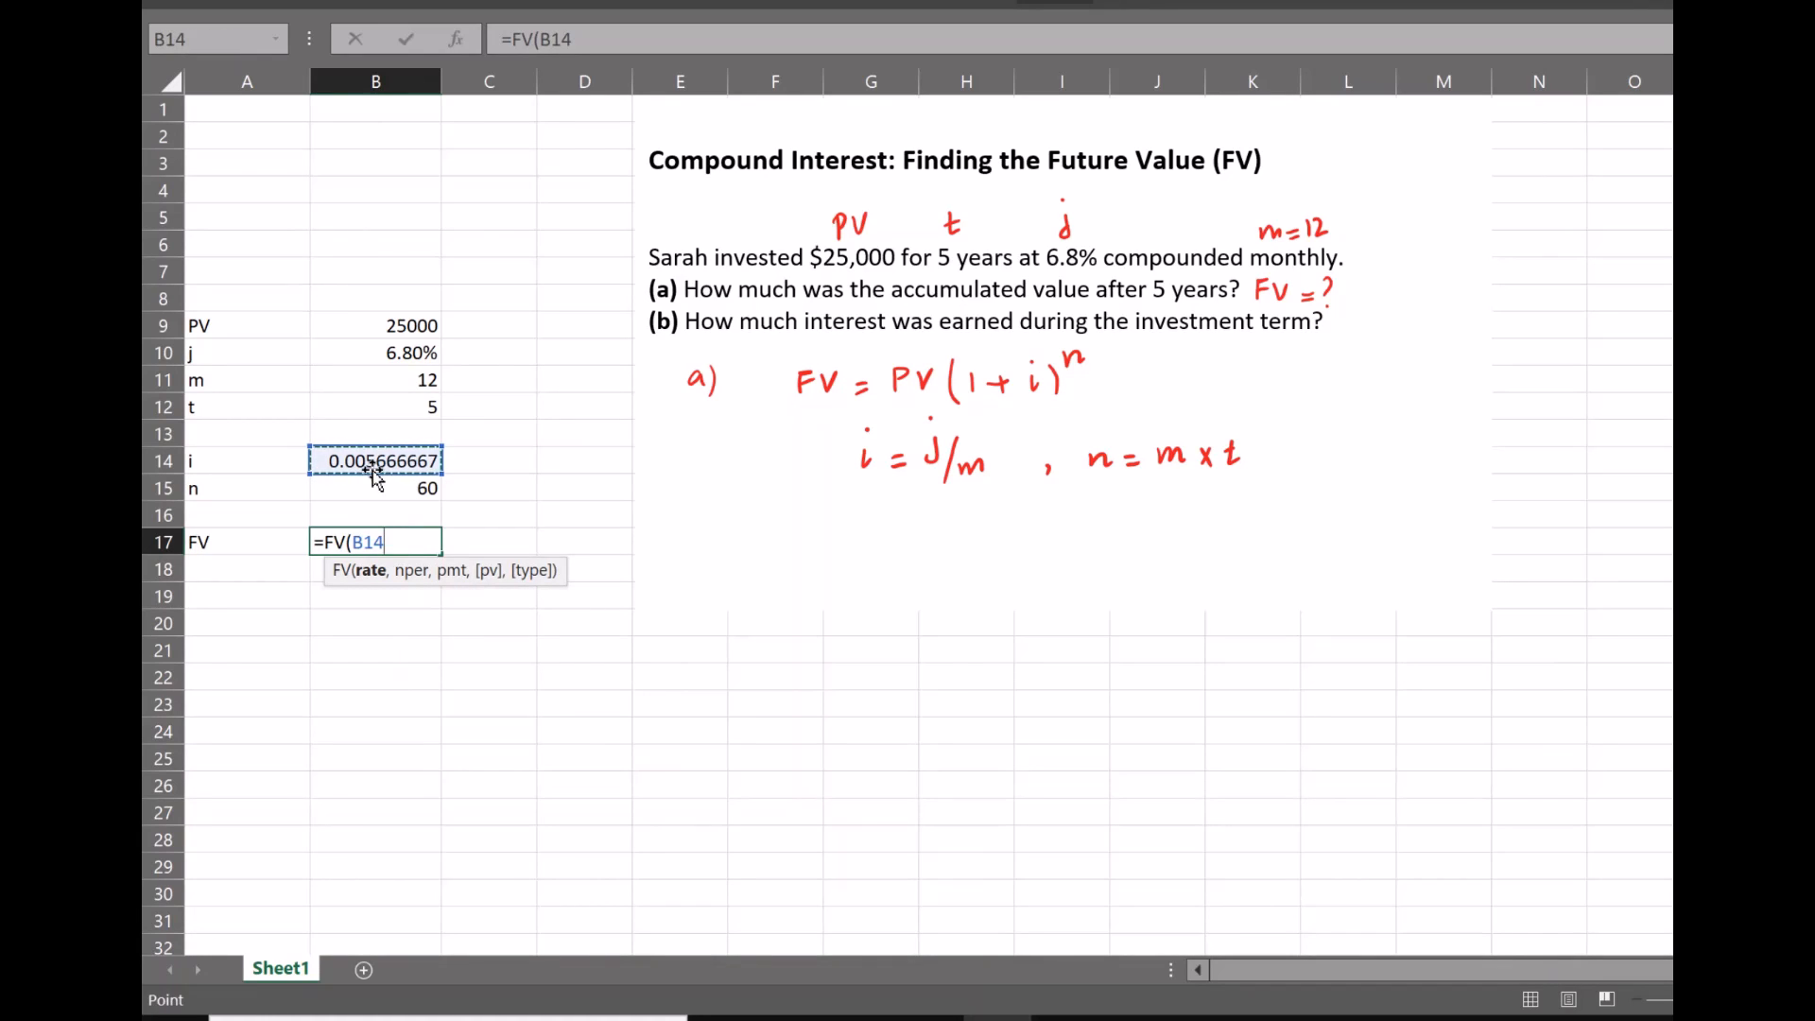
text(,)
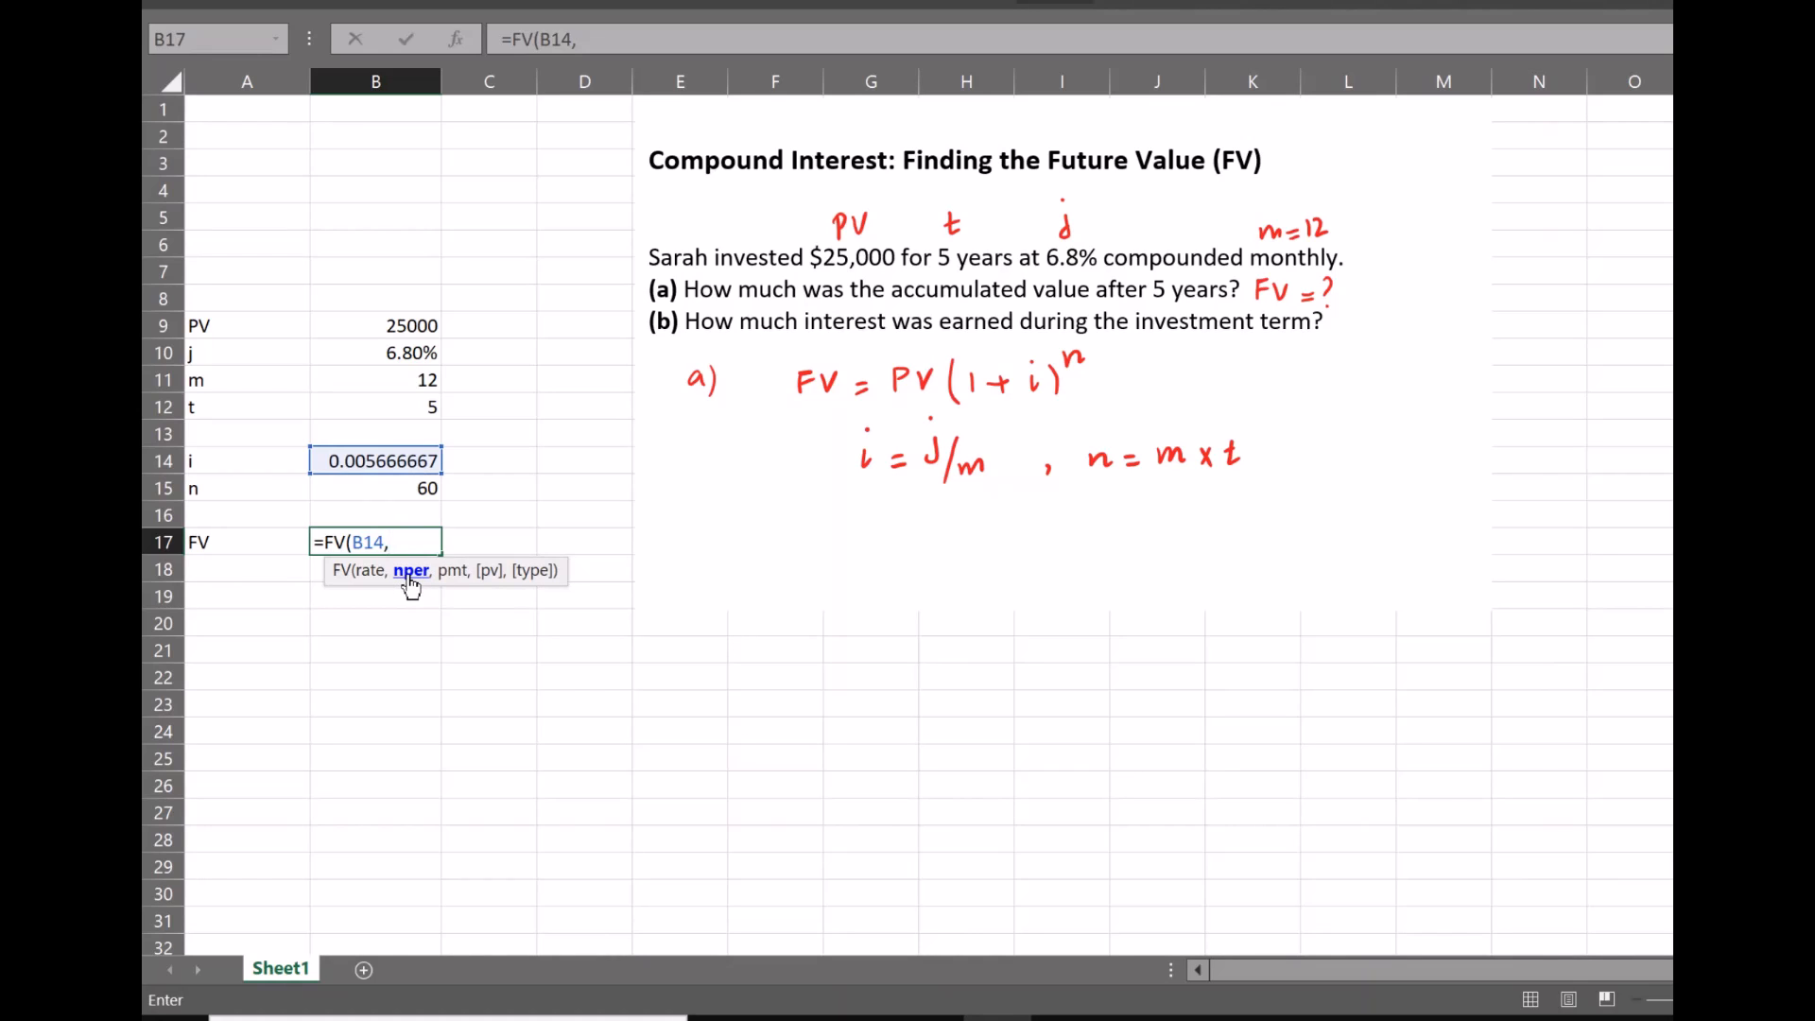
click(427, 488)
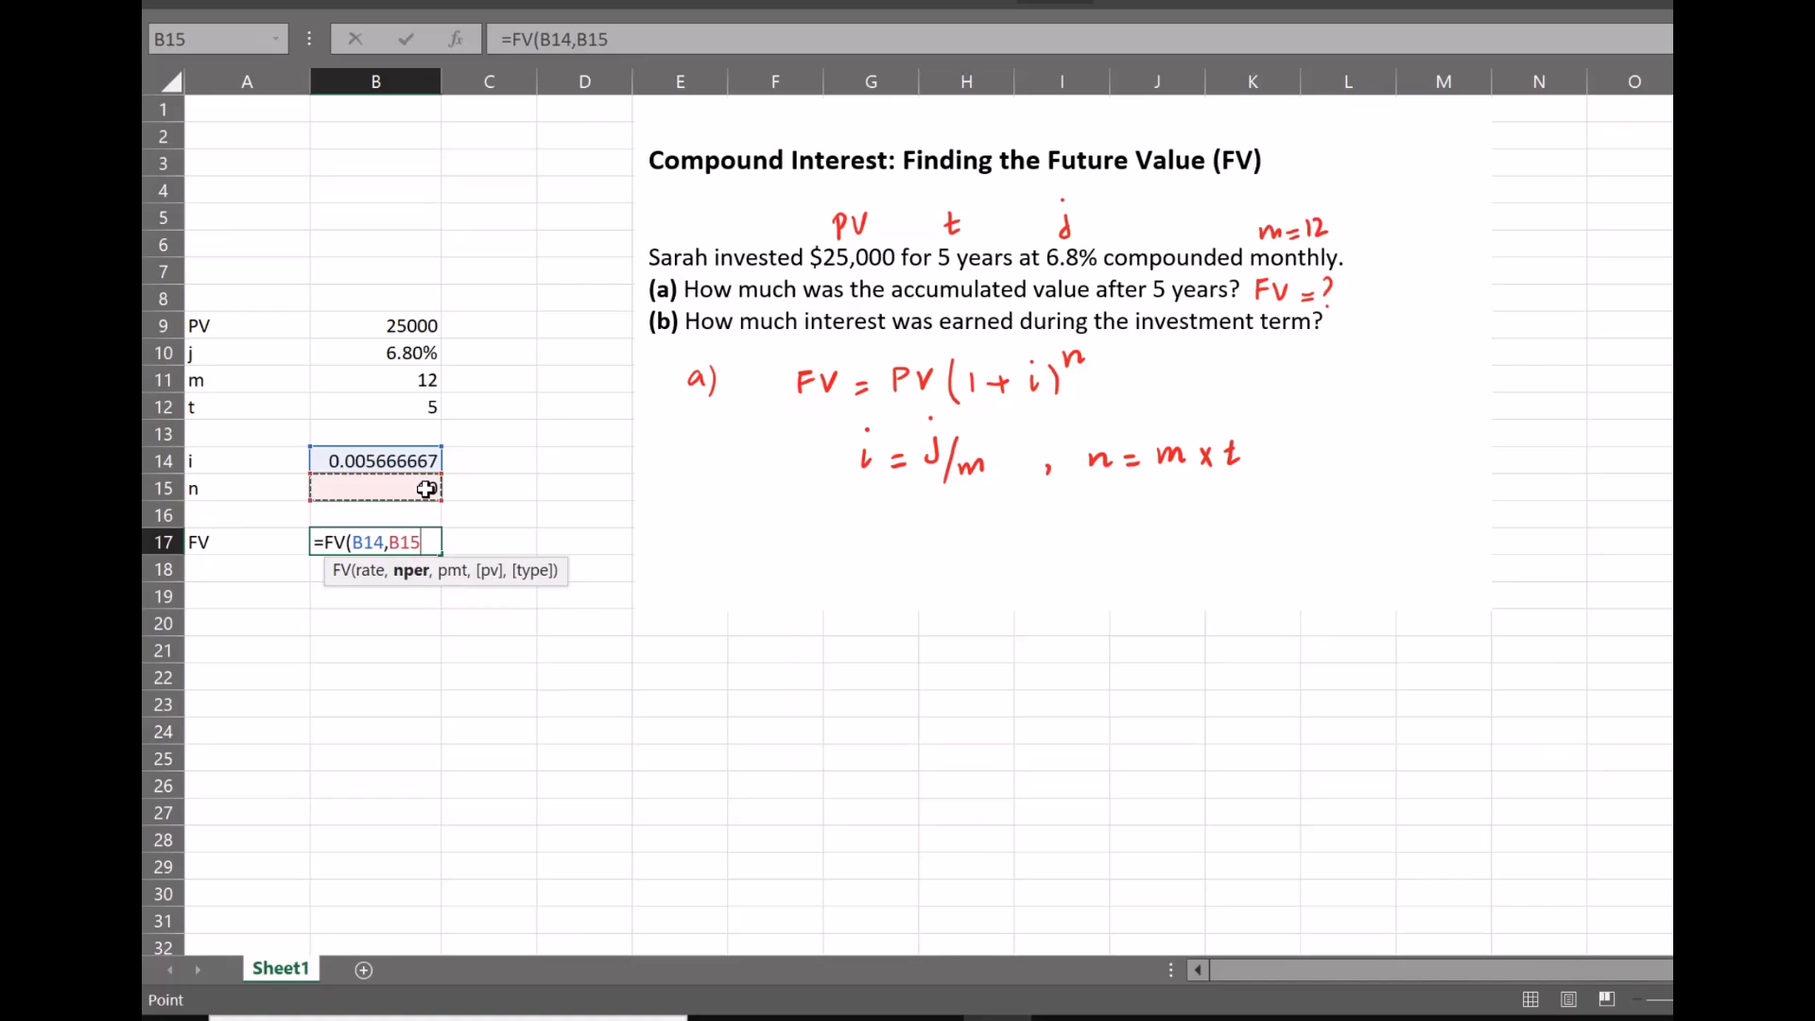
text(,)
text(0,)
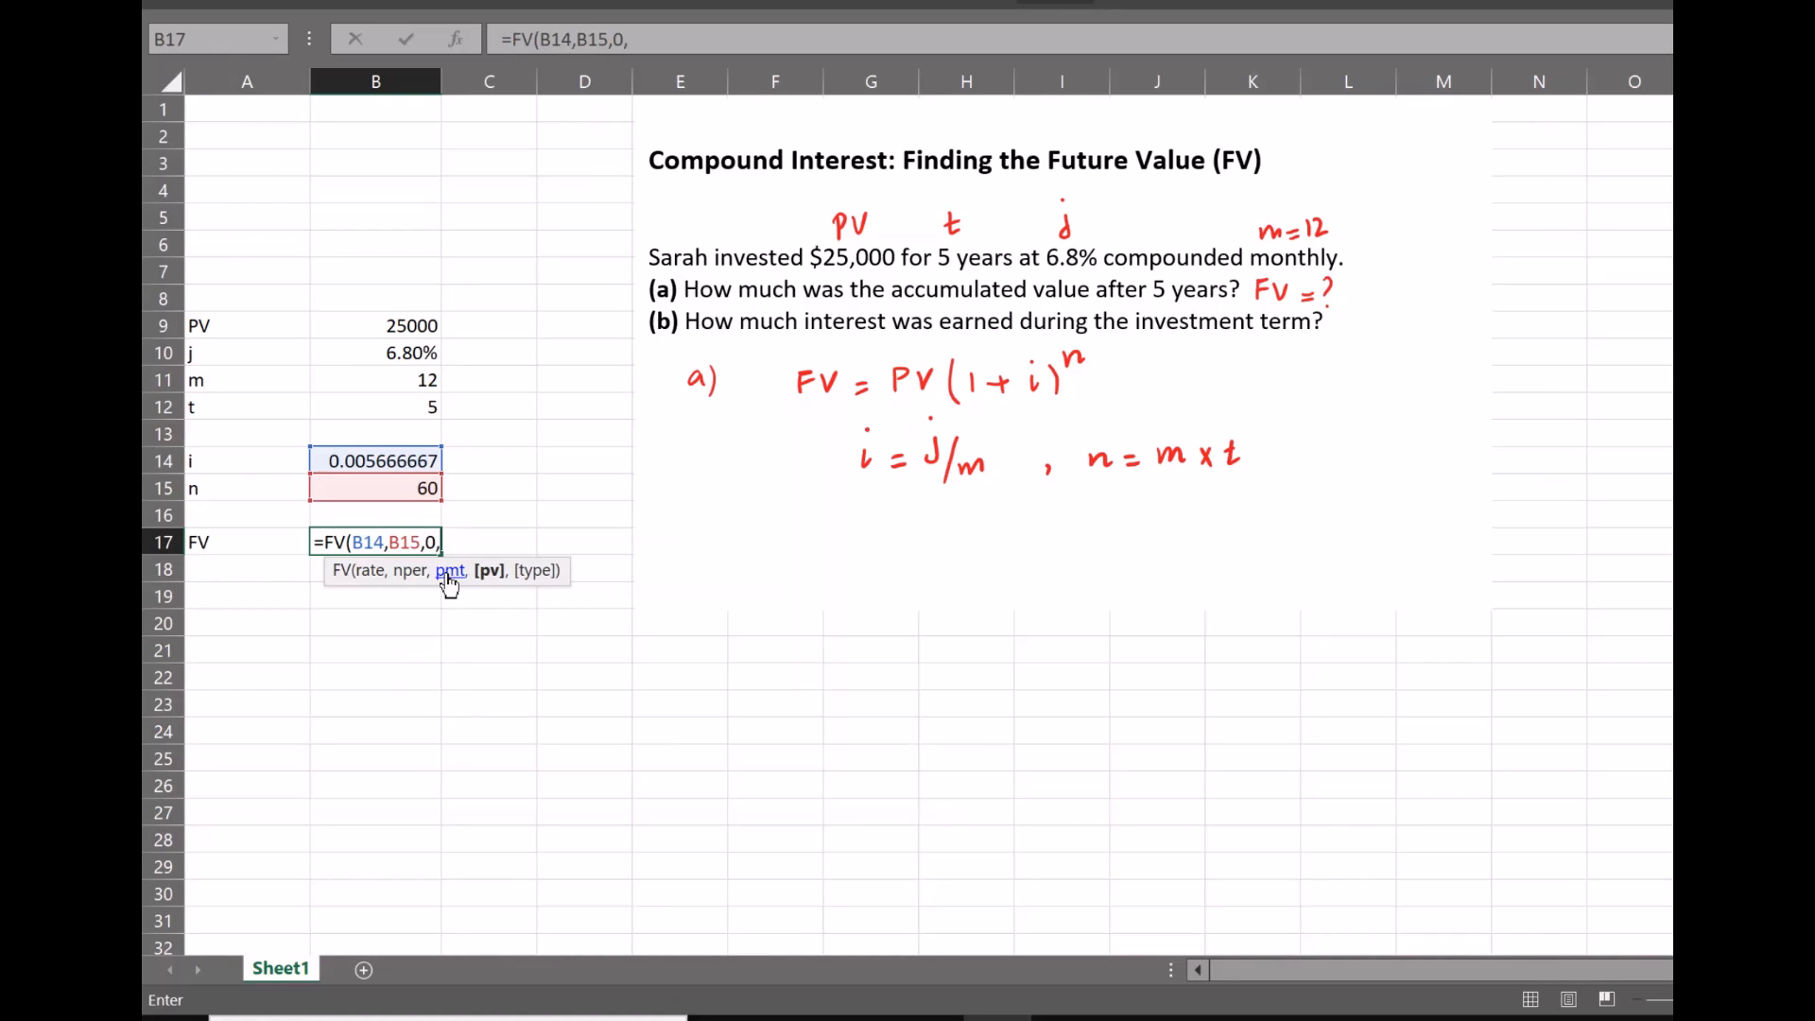
click(422, 325)
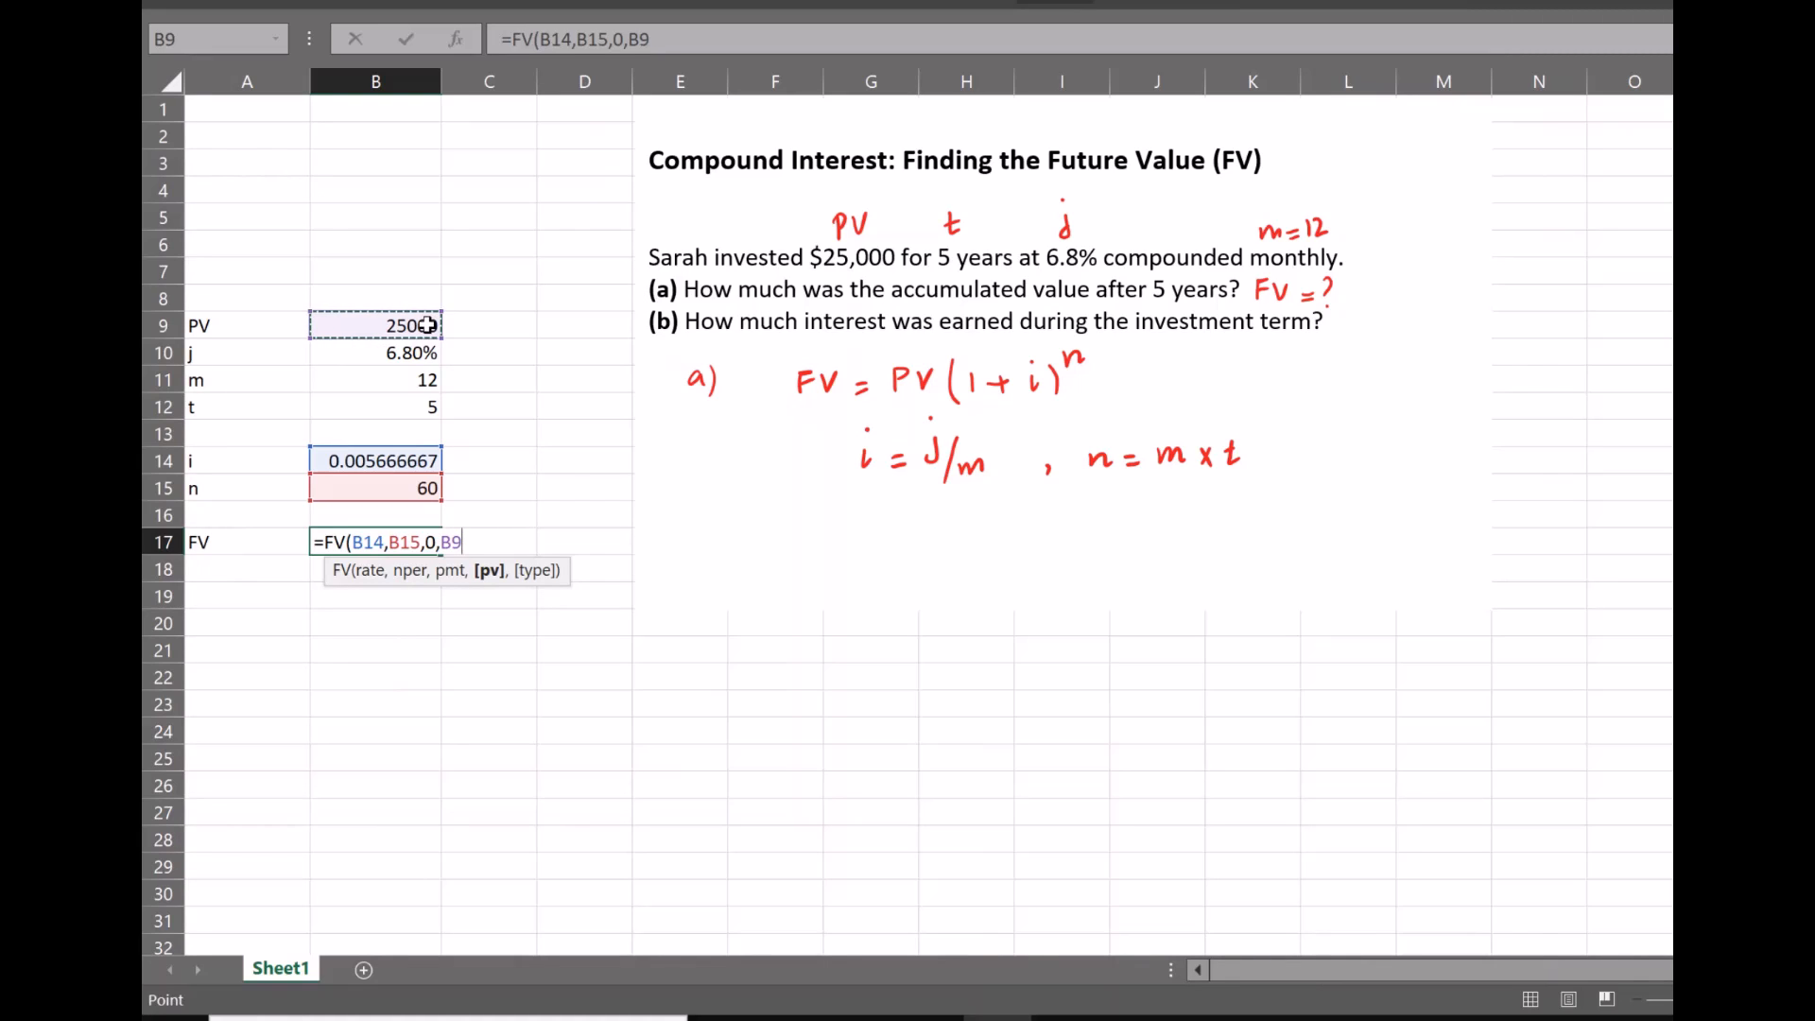
text())
key(Return)
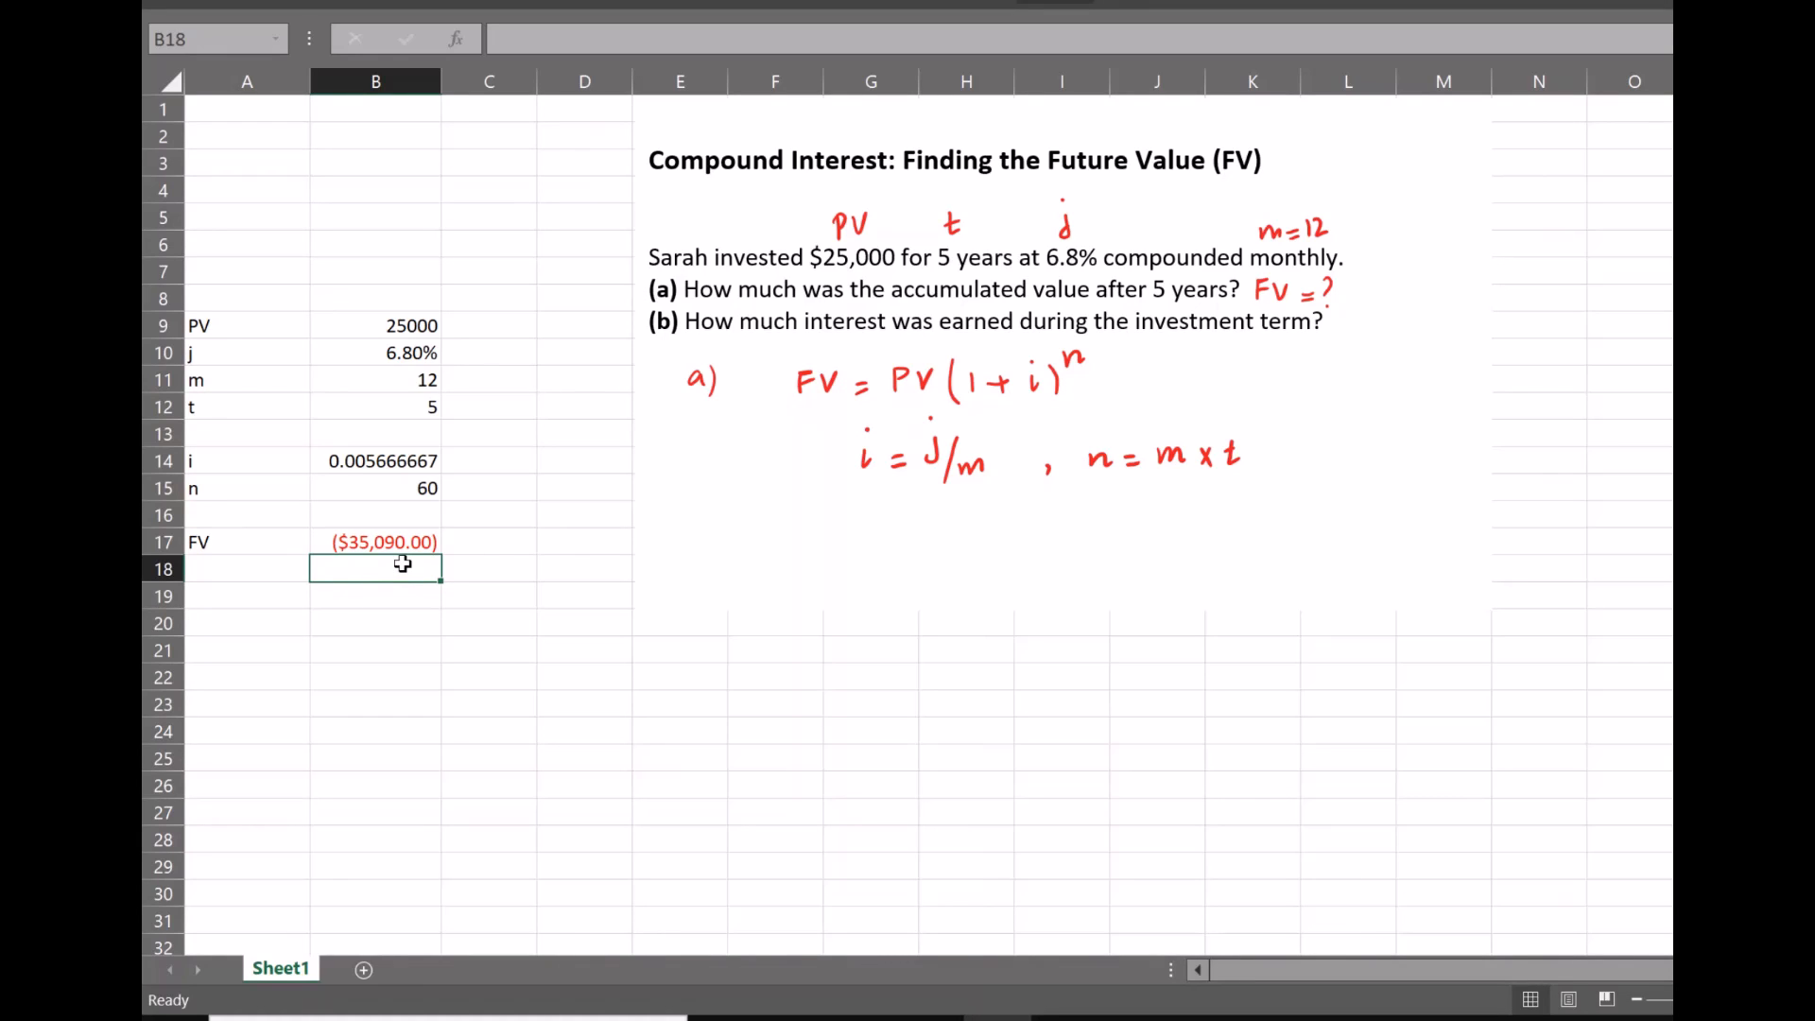
Make the present value in B9 negative, entering it as -25000
click(379, 334)
double_click(418, 327)
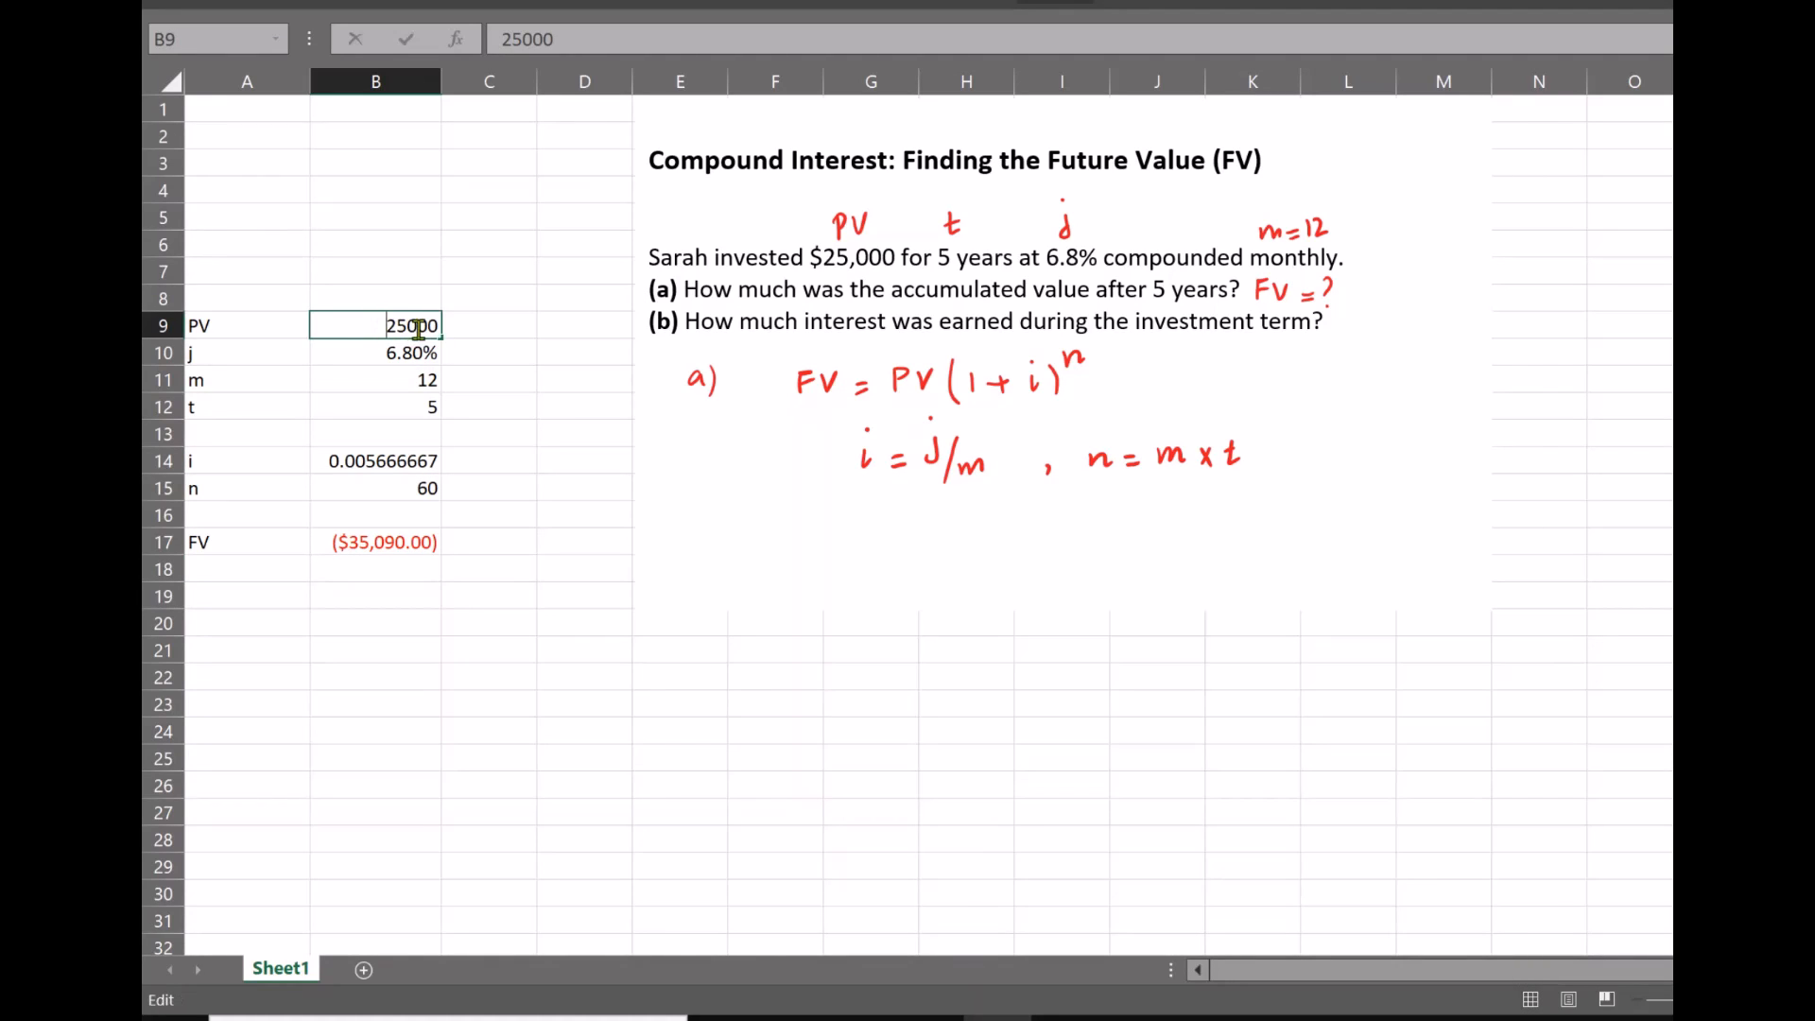
key(Home)
text(-)
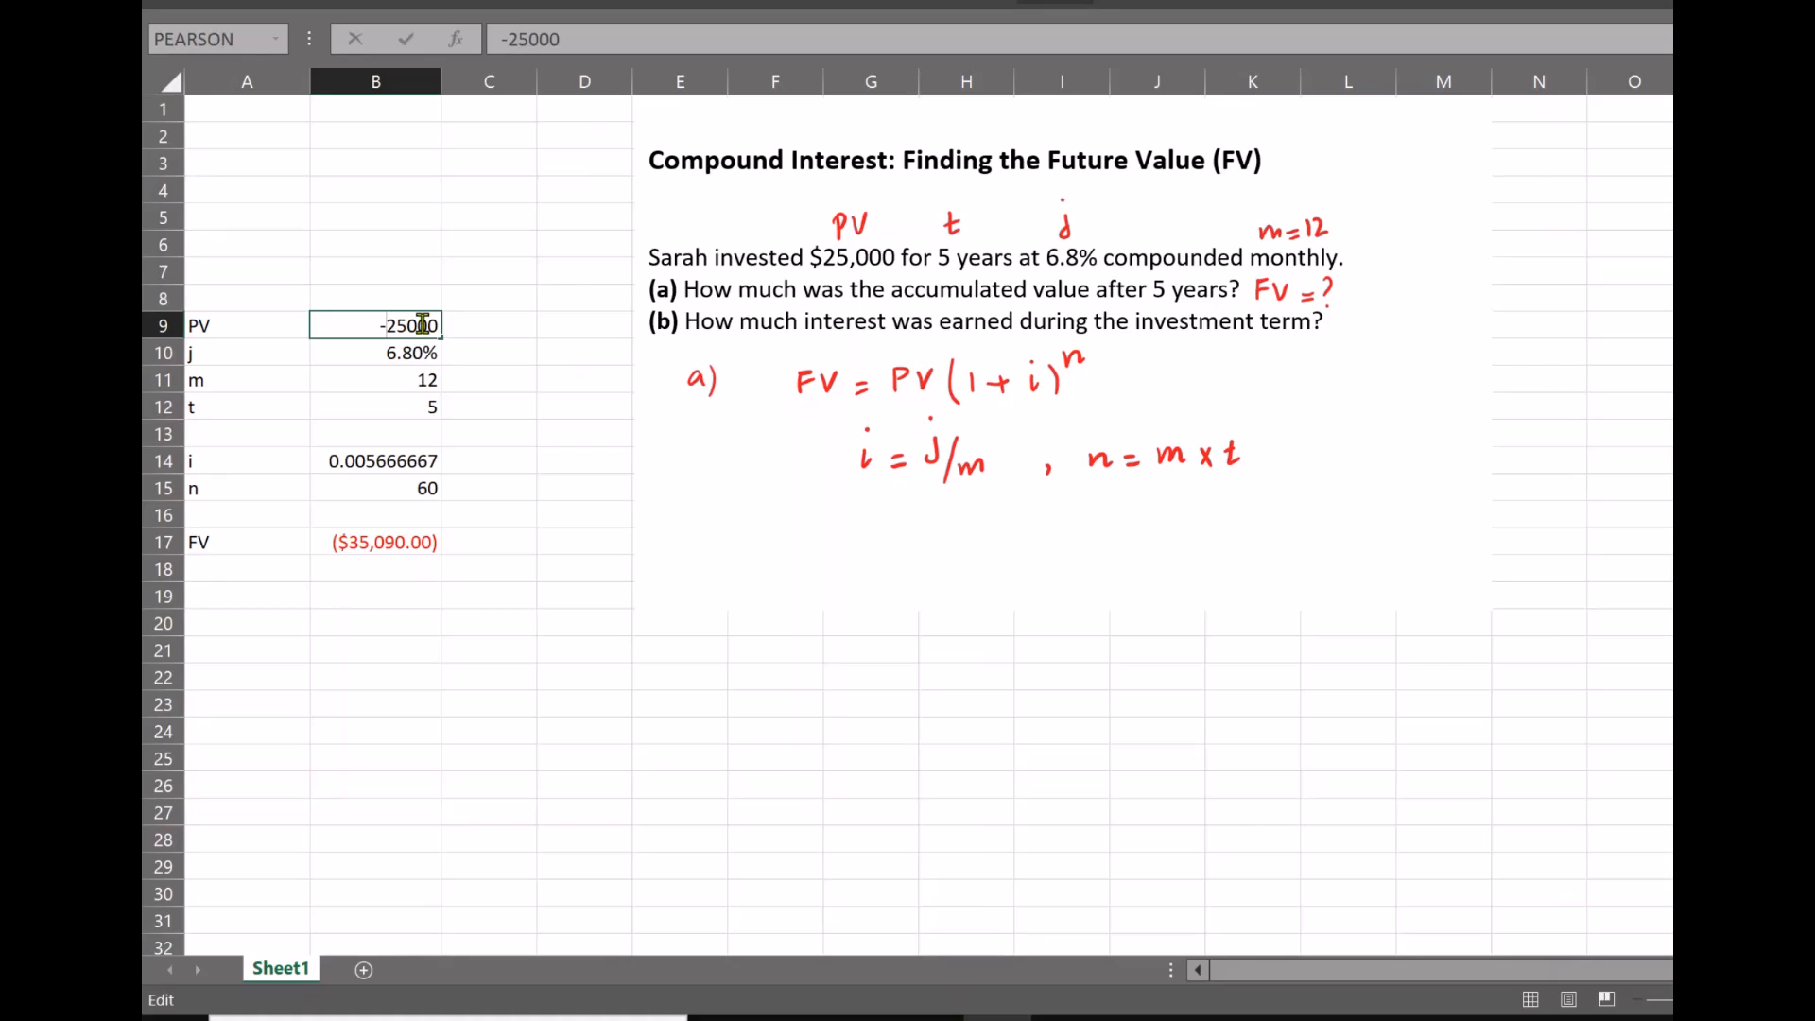
key(Return)
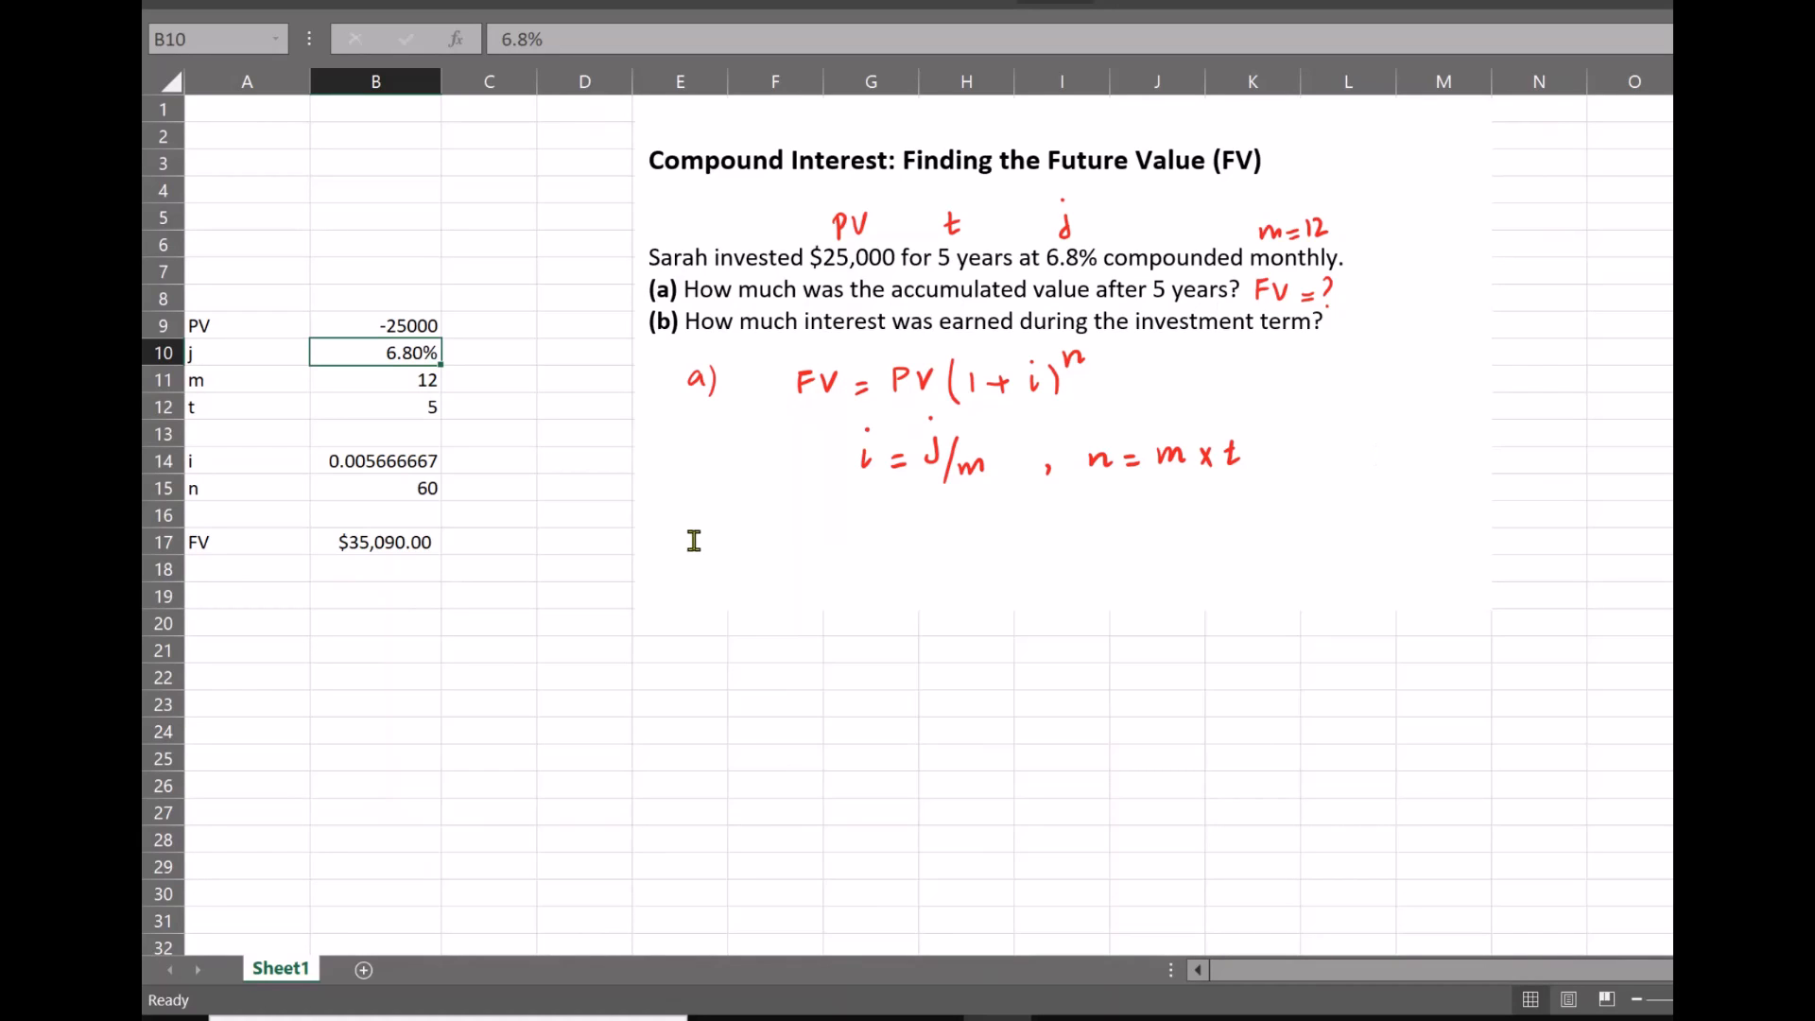
Handwrite part b) in red ink with the interest formula I = FV − PV below the part a) formulas
click(1055, 1)
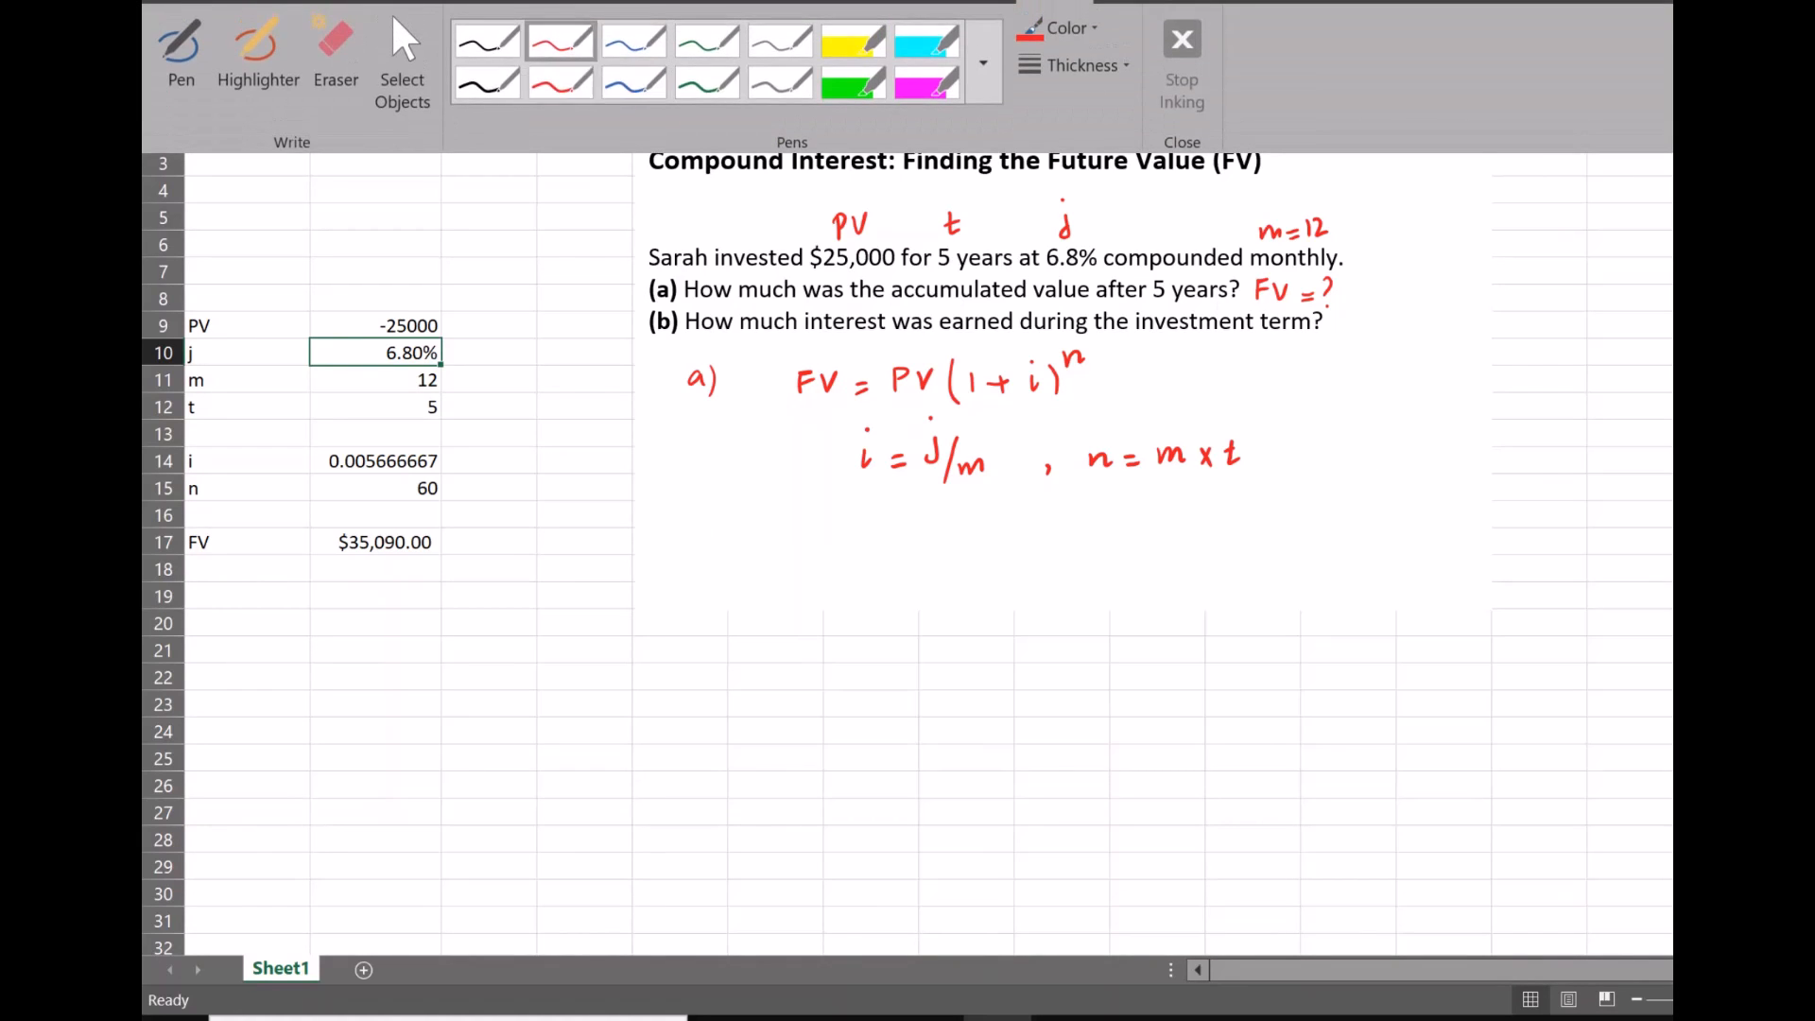
click(561, 43)
mouse_move(700, 551)
mouse_down()
mouse_move(709, 570)
mouse_move(720, 555)
mouse_move(716, 575)
mouse_up()
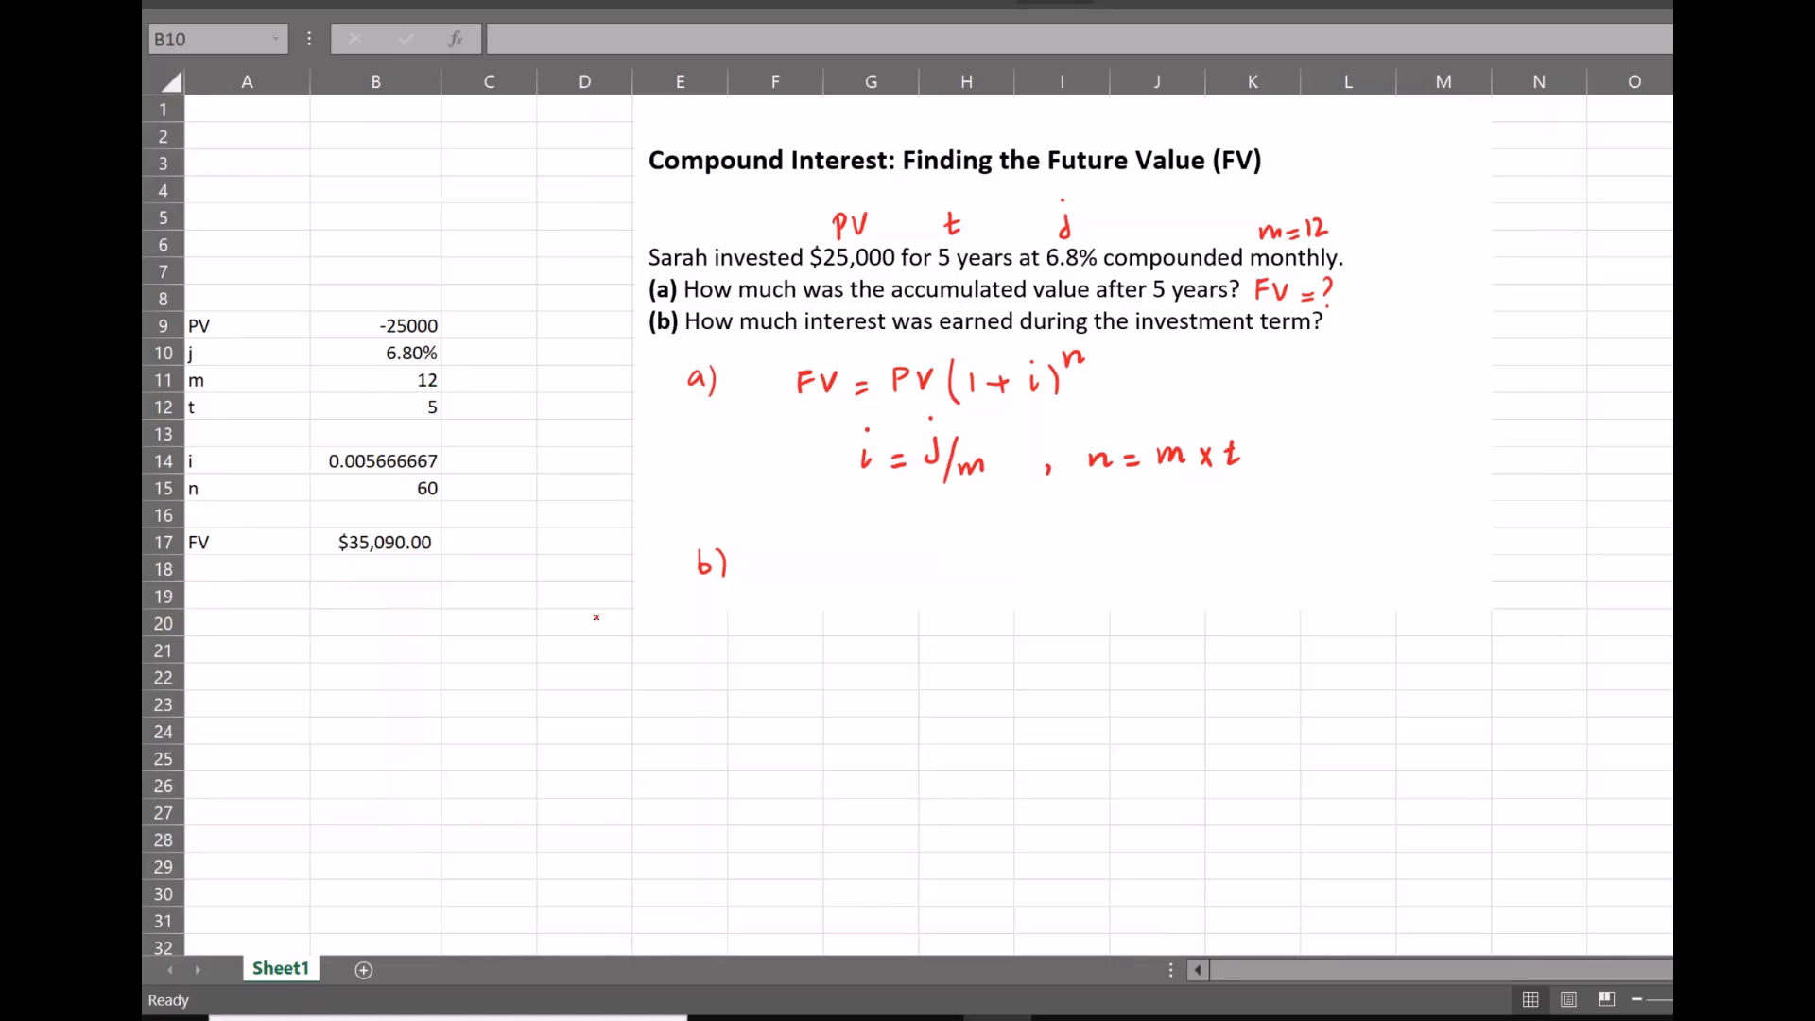
mouse_move(796, 546)
mouse_down()
mouse_move(811, 546)
mouse_move(803, 571)
mouse_up()
drag(797, 572, 842, 559)
mouse_move(831, 570)
mouse_down()
mouse_move(880, 543)
mouse_move(862, 570)
mouse_up()
drag(862, 558, 940, 557)
mouse_move(946, 547)
mouse_down()
mouse_move(948, 570)
mouse_move(983, 544)
mouse_move(1029, 566)
mouse_up()
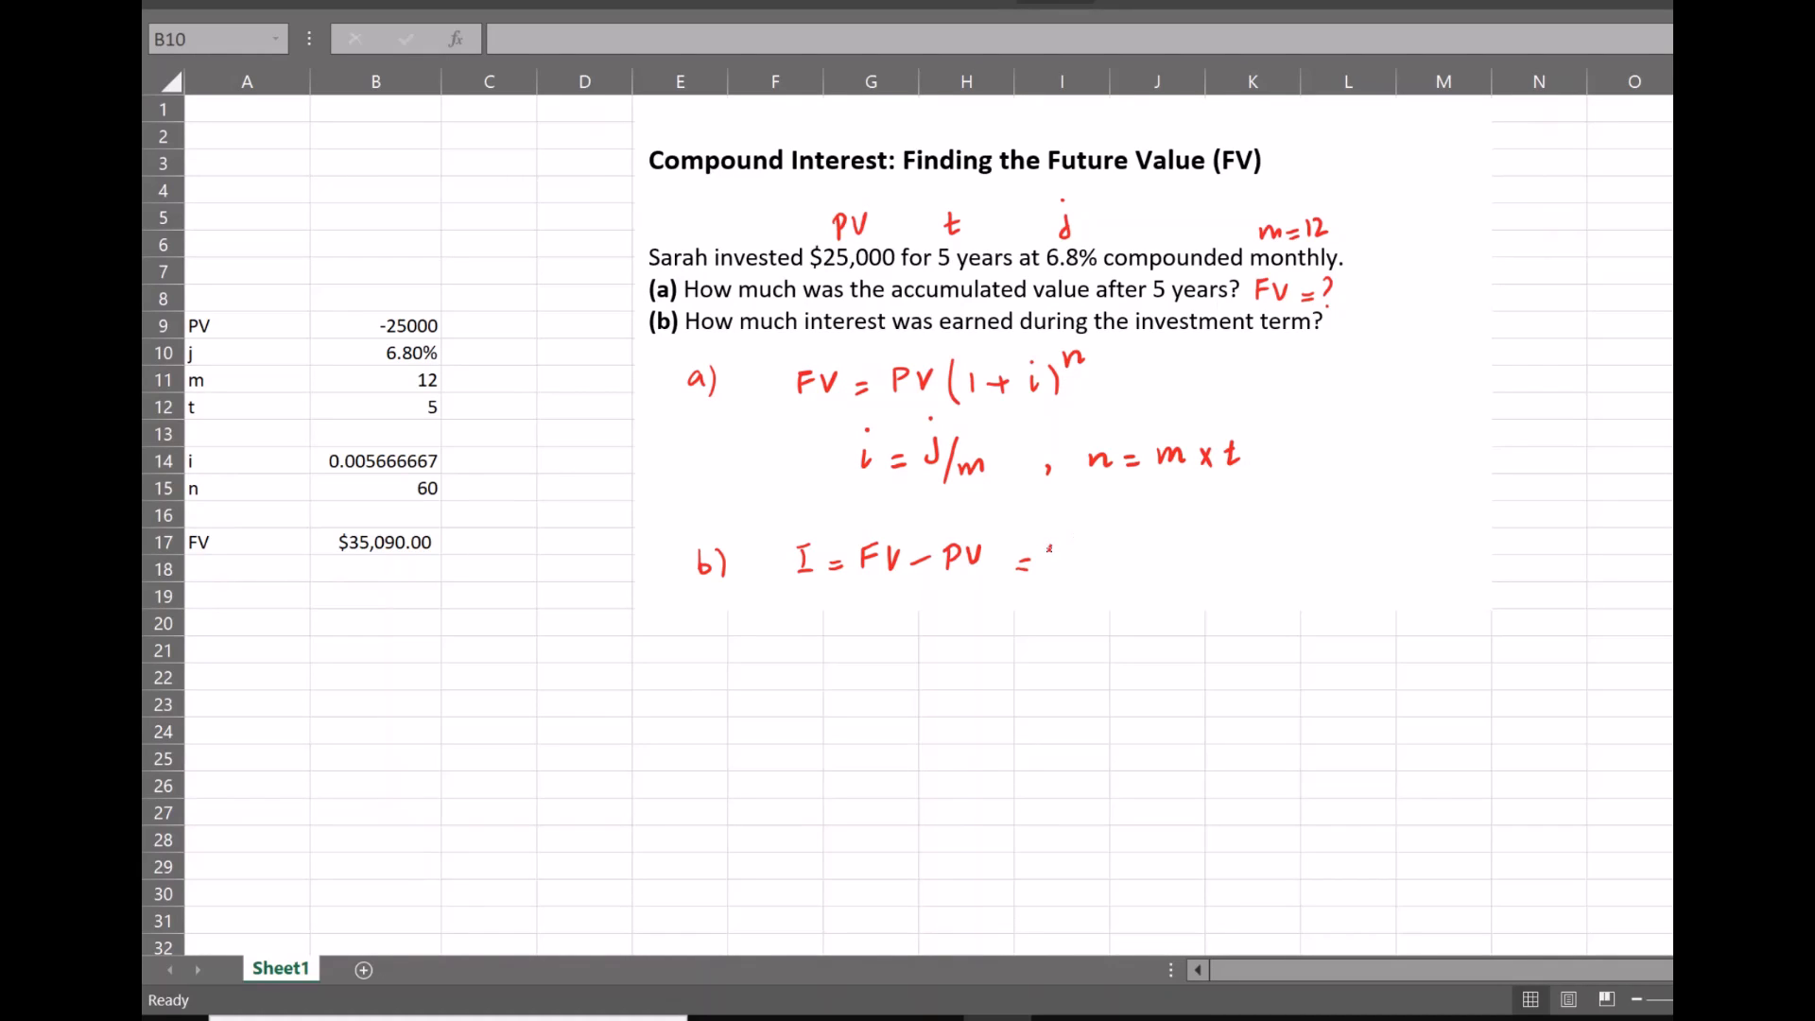
Continue the handwritten interest equation with 35,090 − 25000 = $10,090
drag(1050, 550, 1064, 574)
mouse_move(1066, 549)
mouse_down()
mouse_move(1083, 548)
mouse_move(1084, 582)
mouse_move(1144, 554)
mouse_move(1216, 574)
mouse_up()
mouse_move(1222, 552)
mouse_down()
mouse_move(1219, 568)
mouse_move(1234, 551)
mouse_up()
drag(1246, 555, 1335, 573)
mouse_move(1347, 548)
mouse_down()
mouse_move(1386, 571)
mouse_move(1405, 548)
mouse_move(1424, 568)
mouse_move(1443, 548)
mouse_up()
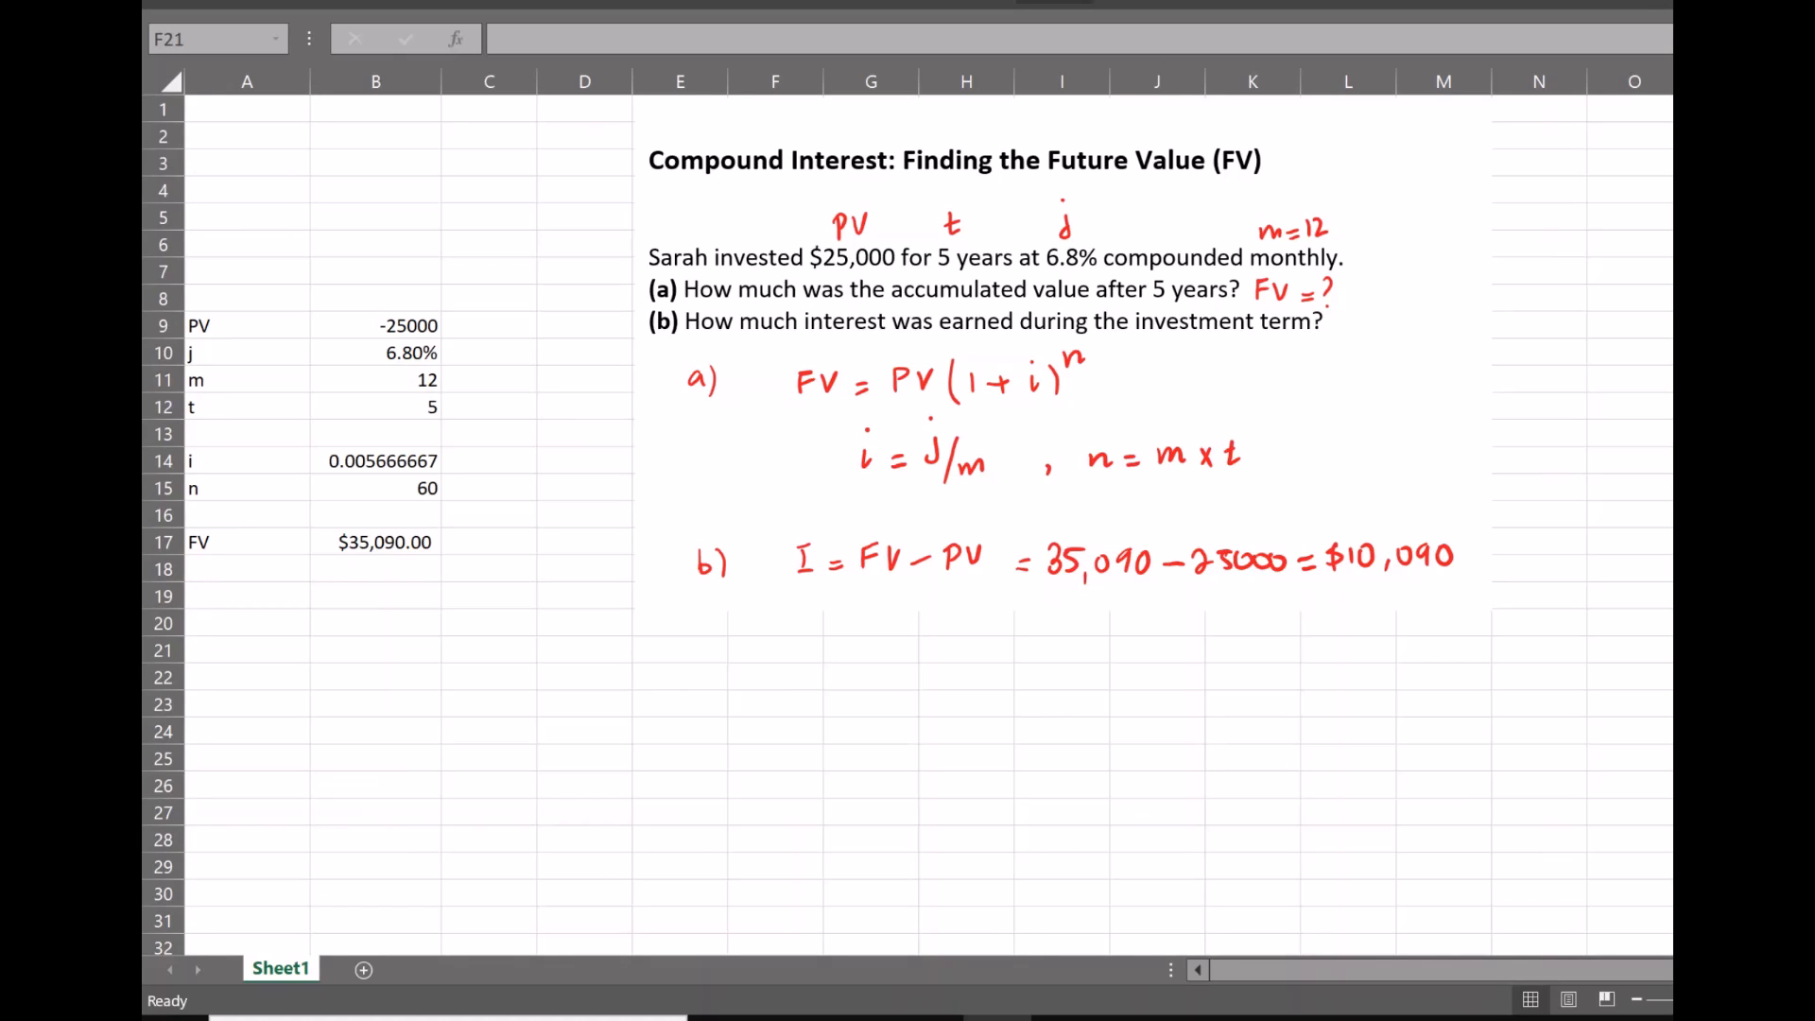
Draw a brace beside the input values in B9:B12 and handwrite =FV(i, n, 0, PV) below the FV row
drag(462, 325, 457, 412)
mouse_move(316, 609)
mouse_down()
mouse_move(358, 591)
mouse_move(341, 611)
mouse_up()
mouse_move(344, 602)
mouse_down()
mouse_move(381, 592)
mouse_move(404, 620)
mouse_up()
mouse_move(412, 598)
mouse_down()
mouse_move(435, 621)
mouse_move(472, 601)
mouse_up()
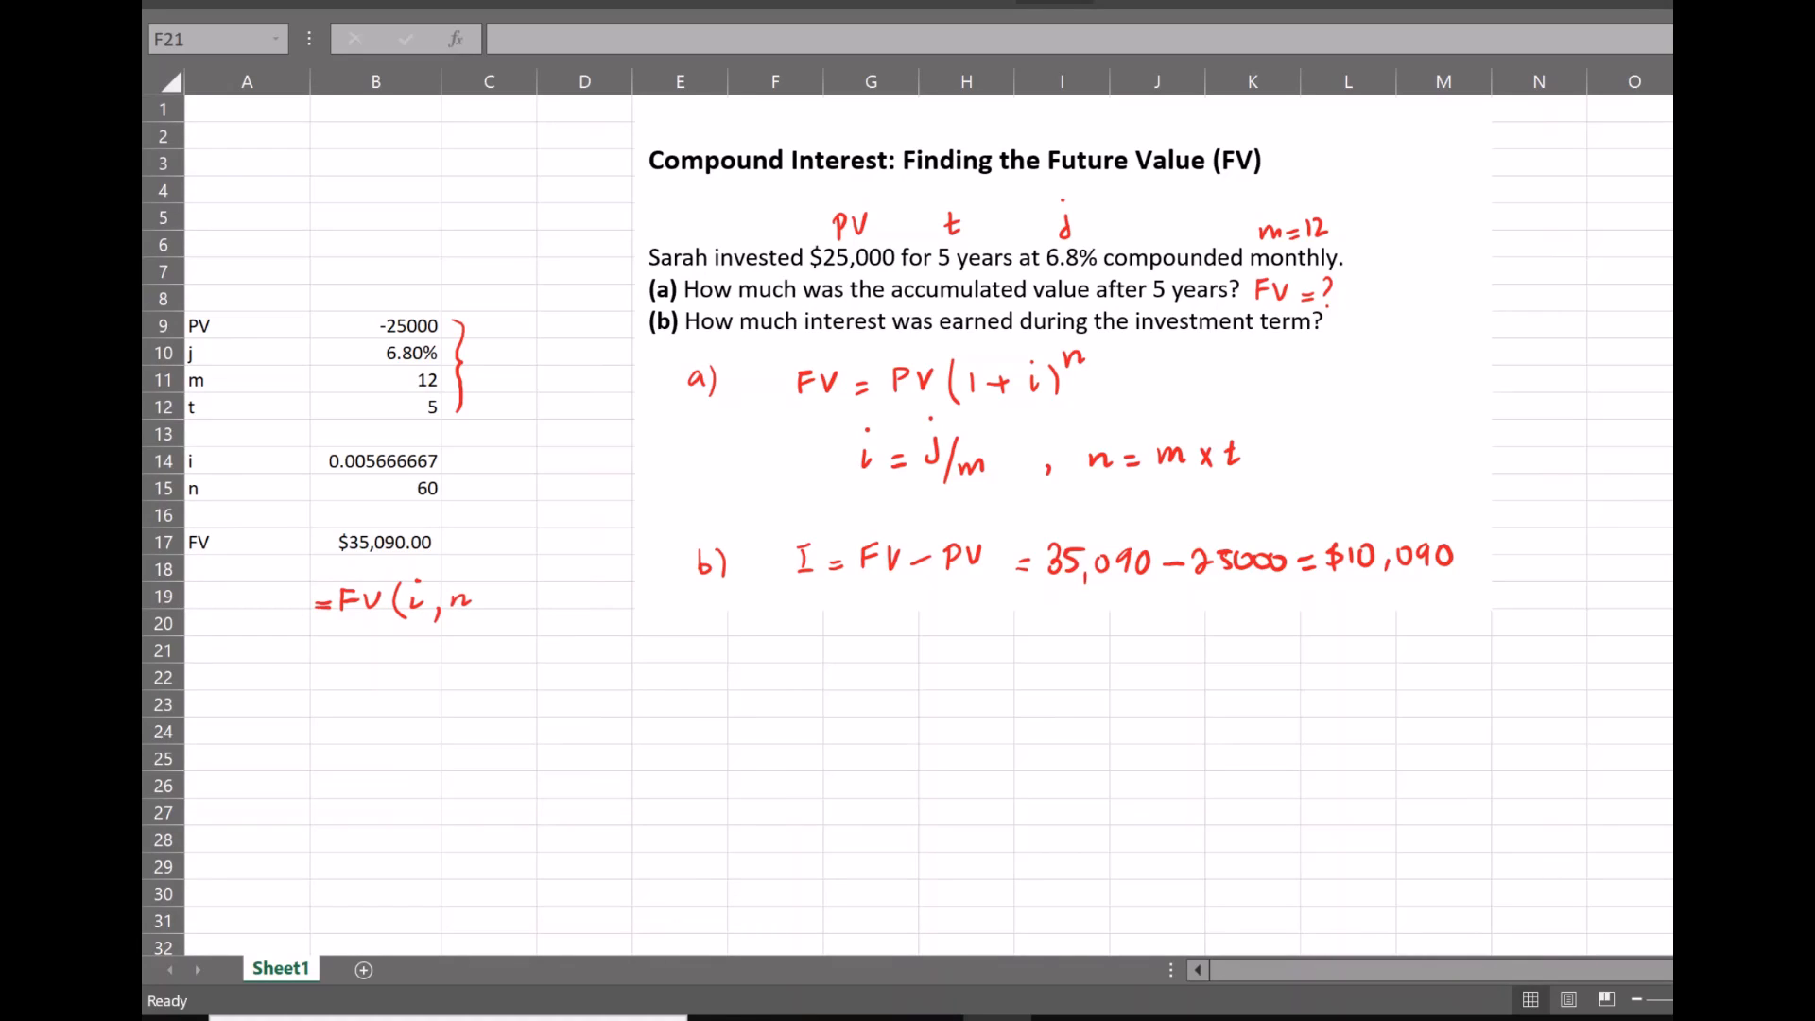
mouse_move(483, 606)
mouse_down()
mouse_move(478, 620)
mouse_move(503, 588)
mouse_up()
mouse_move(522, 608)
mouse_down()
mouse_move(518, 622)
mouse_move(564, 599)
mouse_move(576, 619)
mouse_up()
Draw an arrow to the 0 argument in the handwritten FV function and annotate it with PMT =
drag(485, 661, 499, 637)
drag(489, 644, 504, 670)
drag(519, 673, 547, 681)
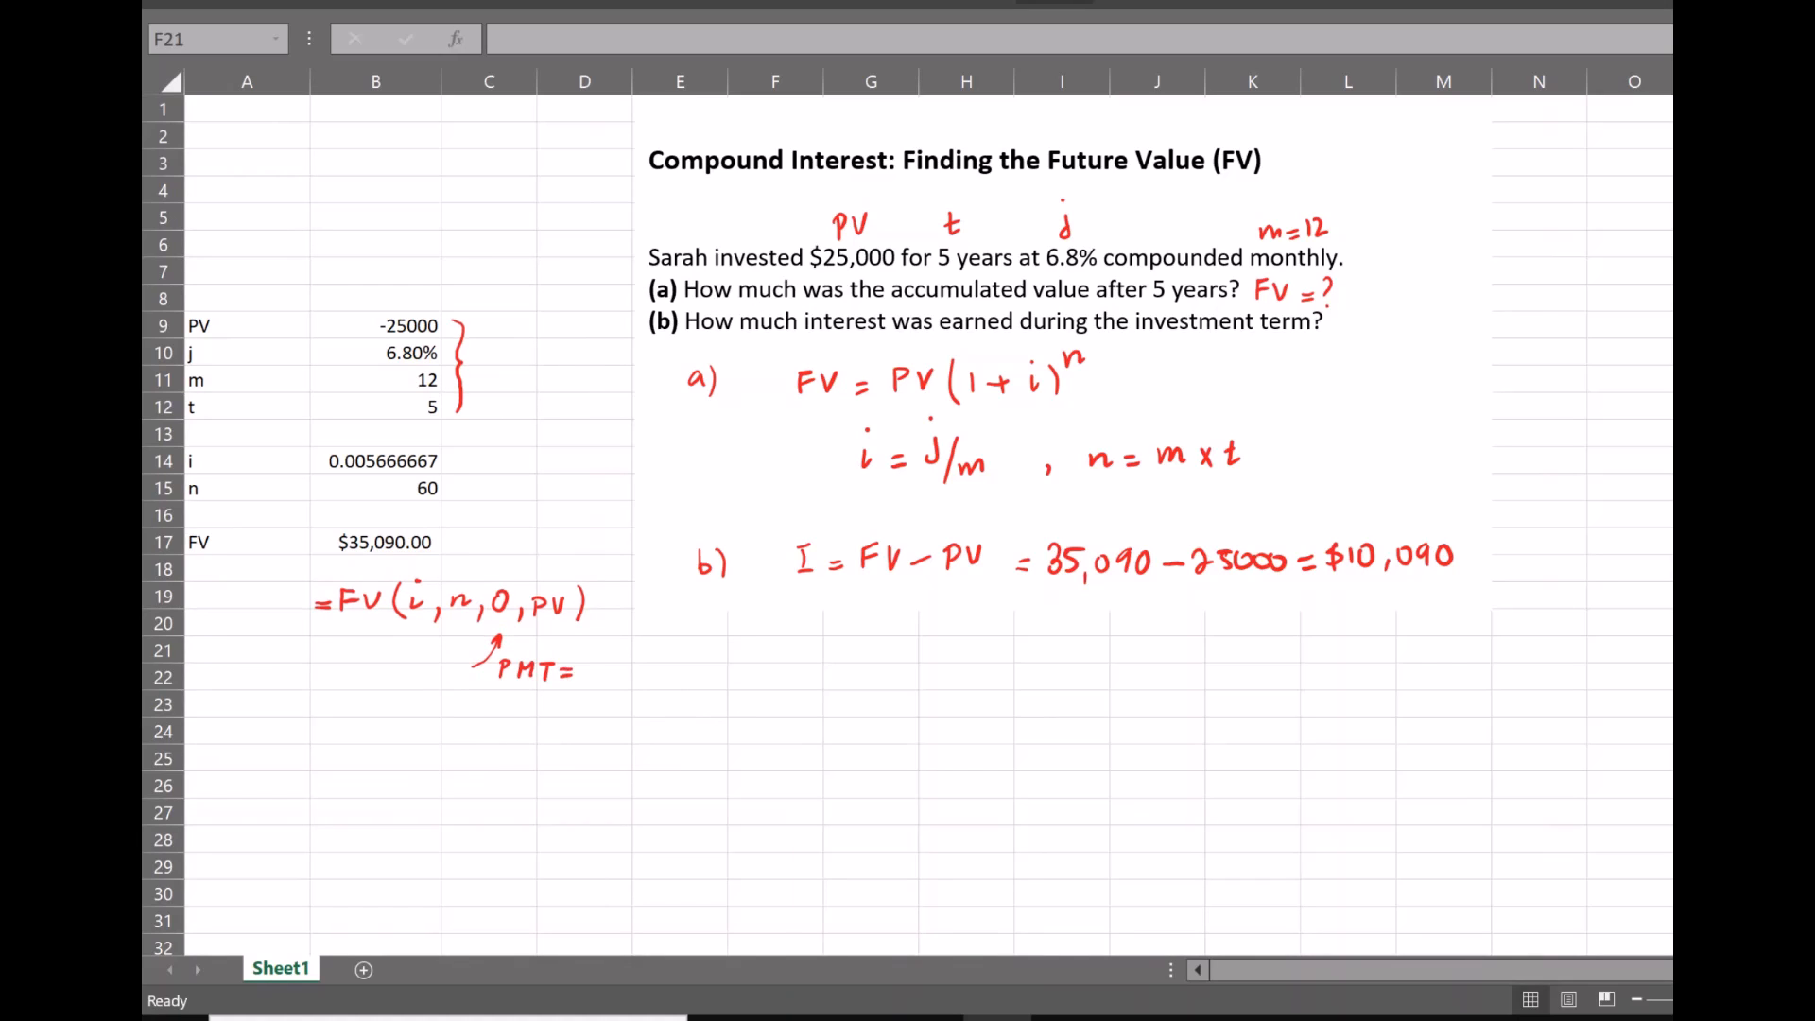